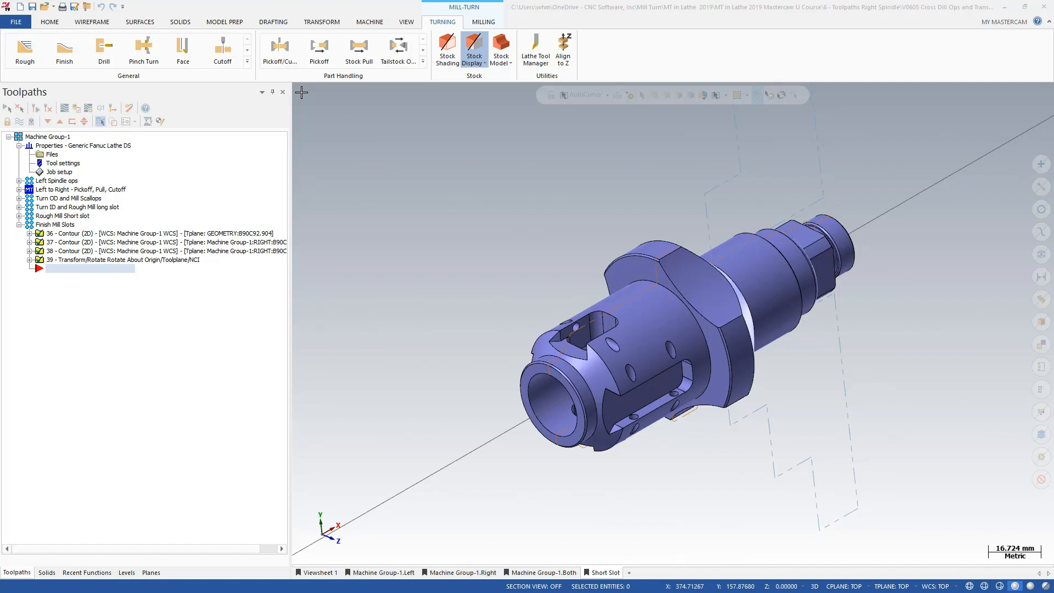
Add a new toolpath group to Machine Group-1 and name it Cross Drill Ops
{"action": "right_click", "coordinate": [56, 138]}
{"action": "mouse_move", "coordinate": [107, 197]}
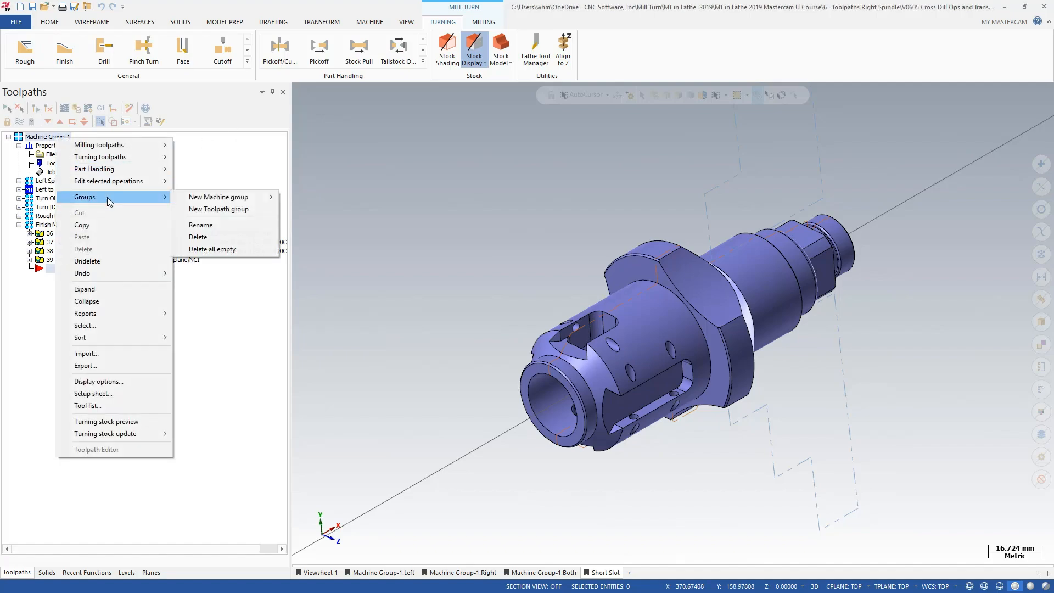
{"action": "left_click", "coordinate": [220, 210]}
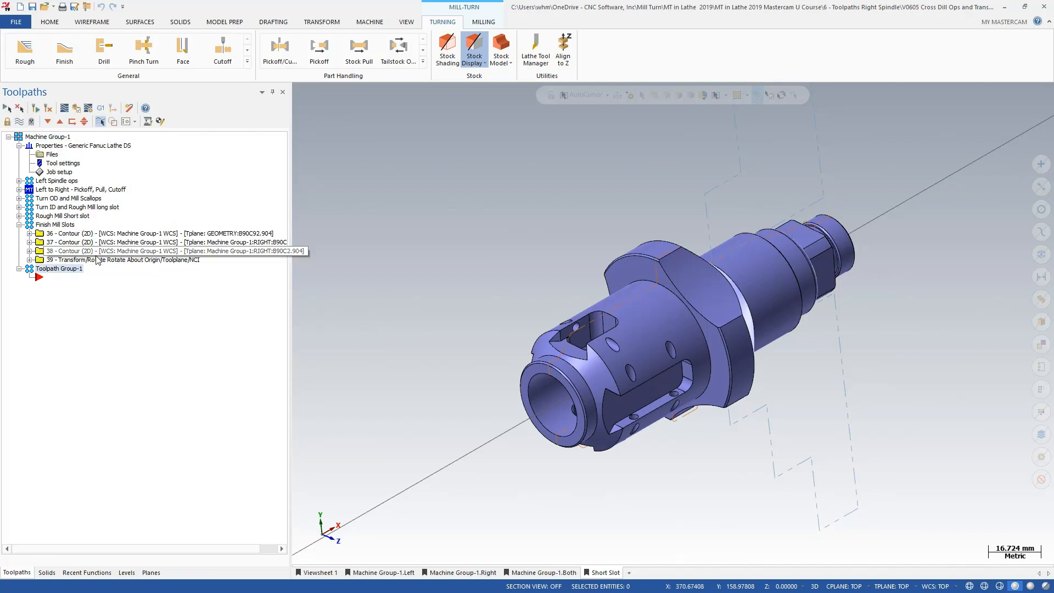
{"action": "right_click", "coordinate": [66, 269]}
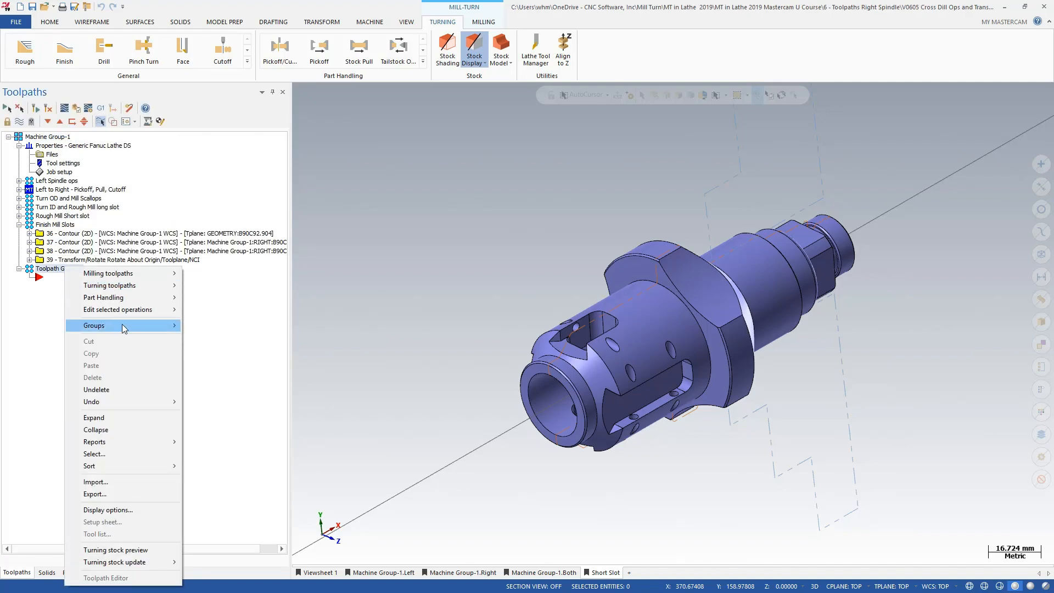
{"action": "mouse_move", "coordinate": [121, 324]}
{"action": "left_click", "coordinate": [235, 353]}
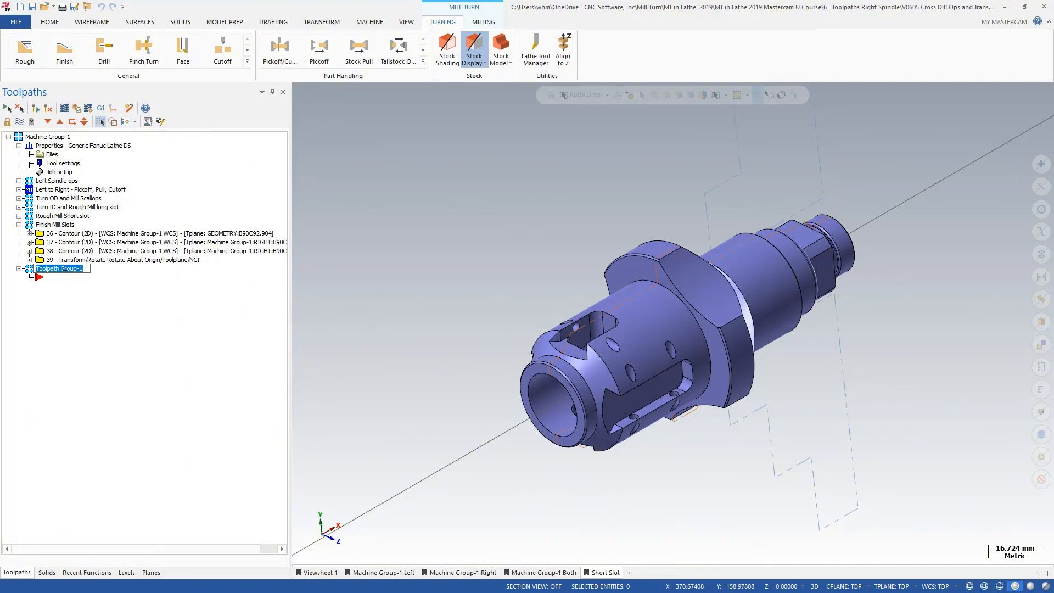
{"action": "type", "text": "Cross Drill Ops"}
{"action": "key", "text": "Return"}
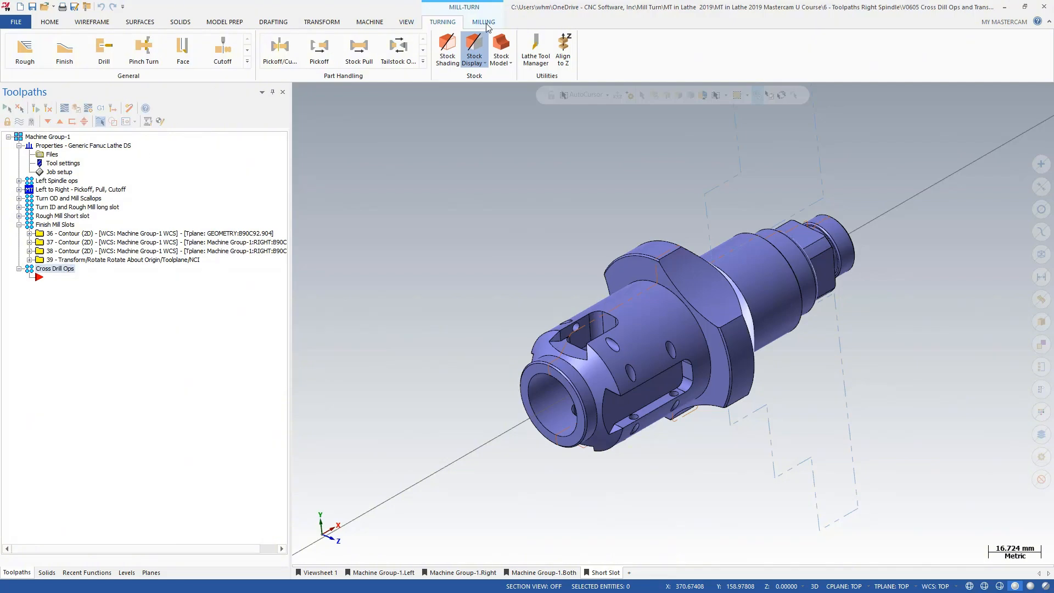
Start a 2D Drill milling toolpath on four cross-hole centres, two on each side of the part's slotted end
{"action": "left_click", "coordinate": [484, 22]}
{"action": "left_click", "coordinate": [68, 48]}
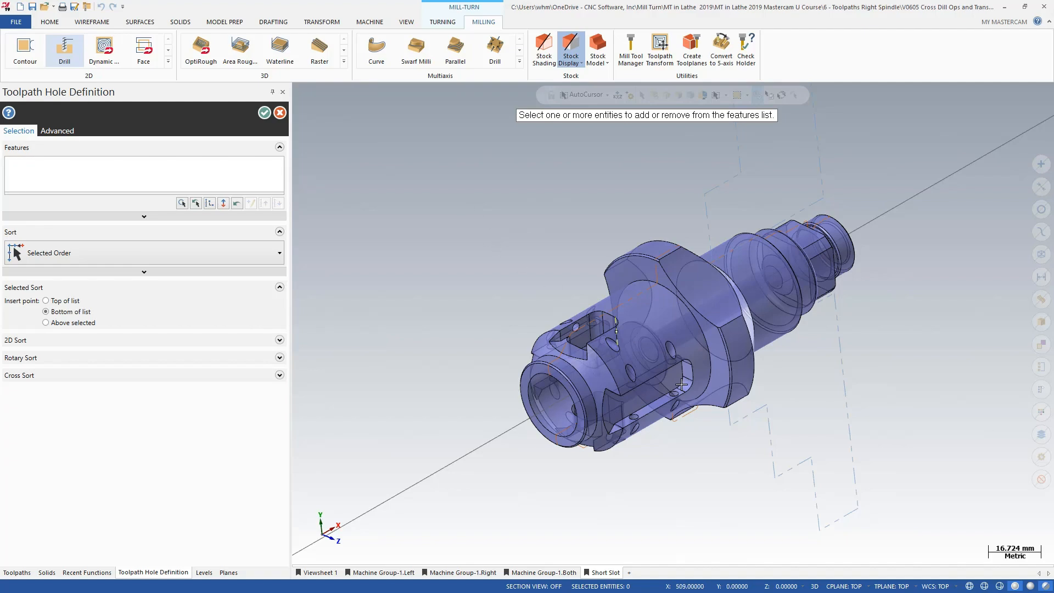
{"action": "scroll", "coordinate": [654, 358], "scroll_direction": "up", "scroll_amount": 4}
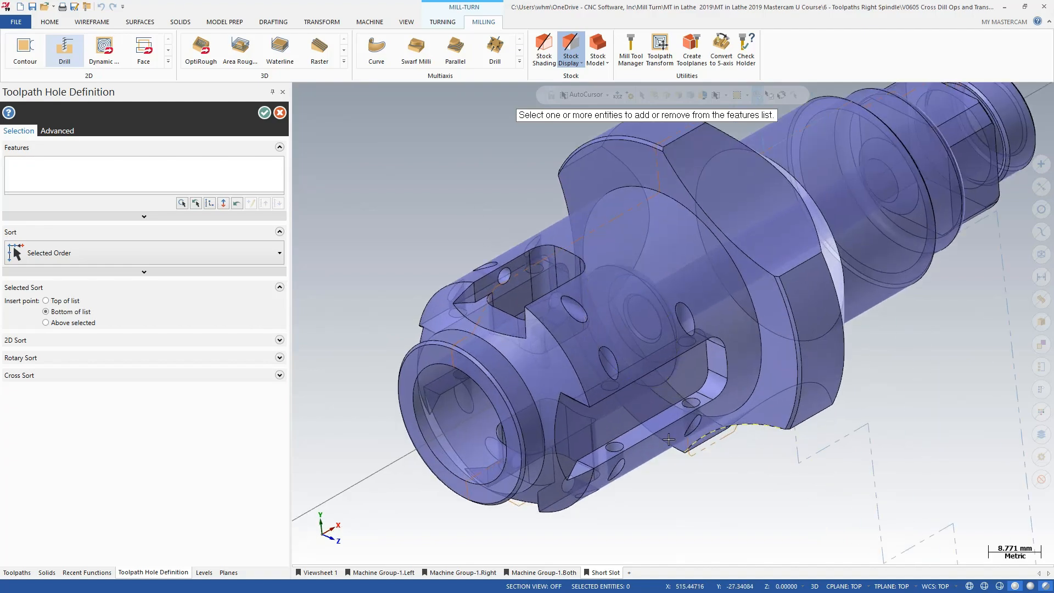
{"action": "left_click", "coordinate": [619, 397]}
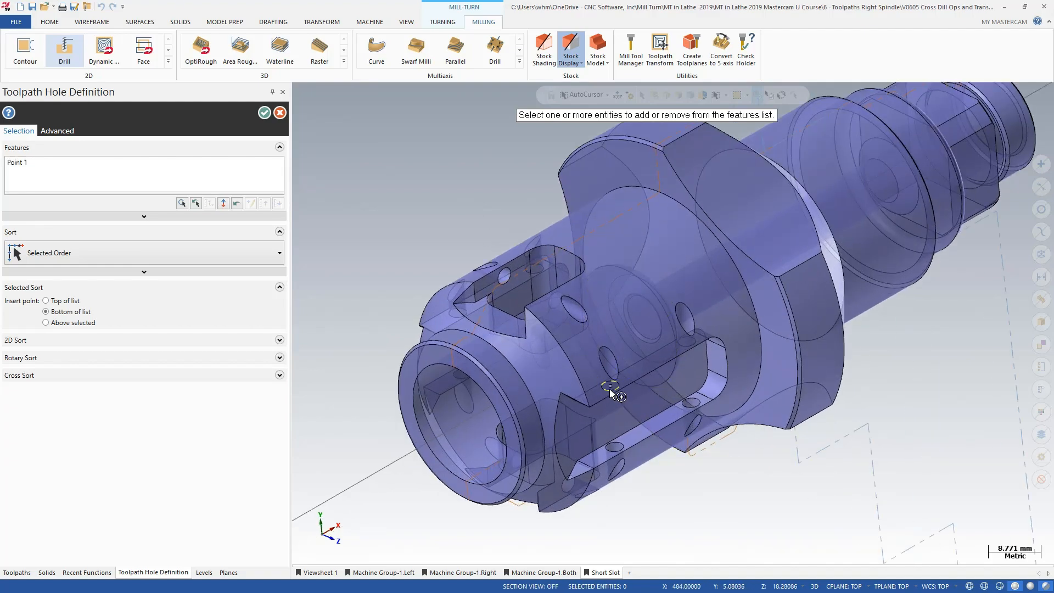
{"action": "left_click", "coordinate": [688, 343]}
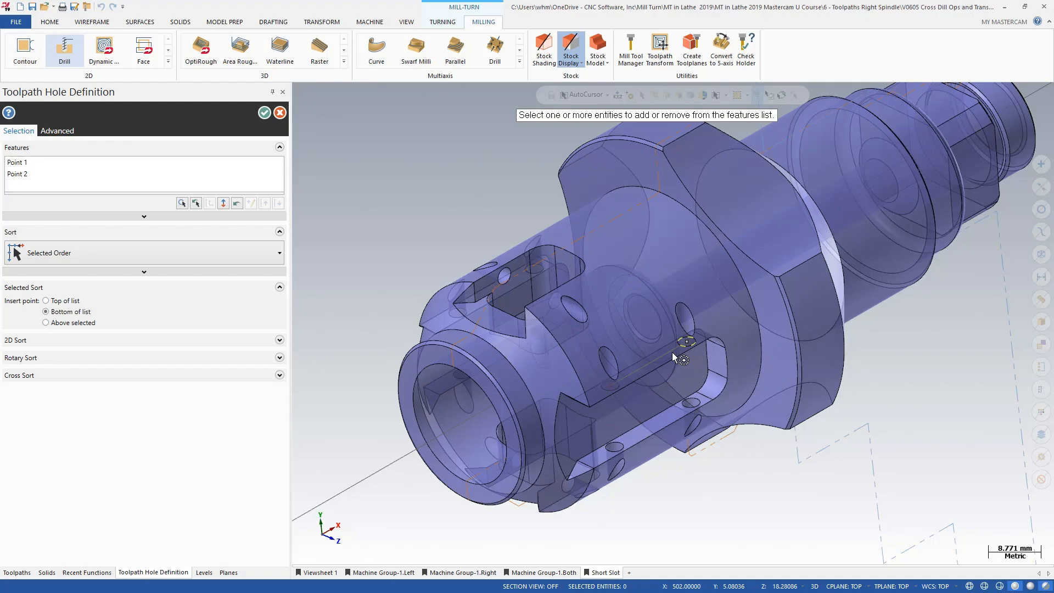
{"action": "left_click", "coordinate": [451, 316]}
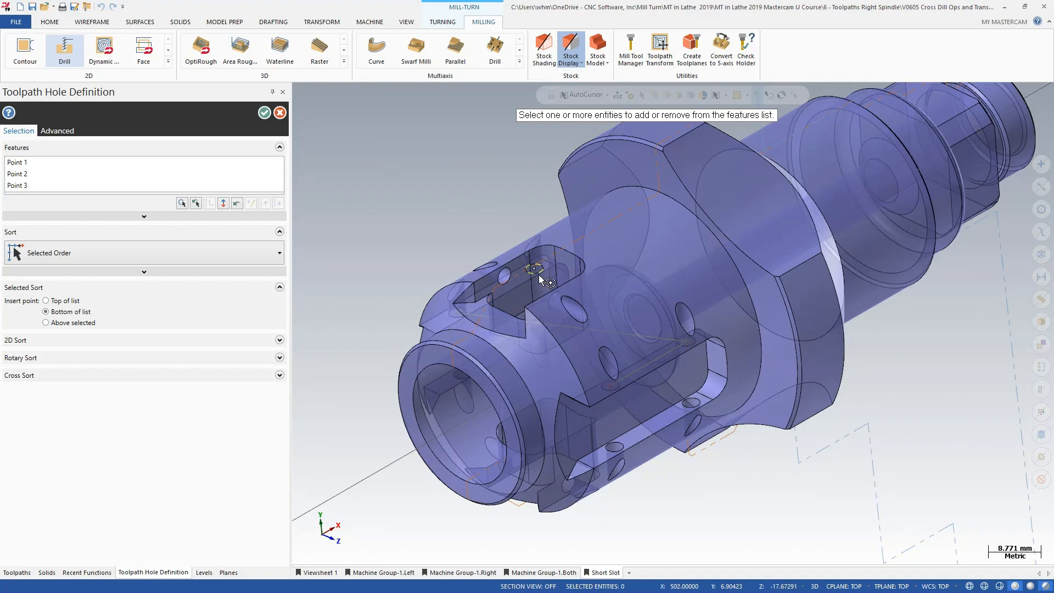
{"action": "left_click", "coordinate": [554, 279]}
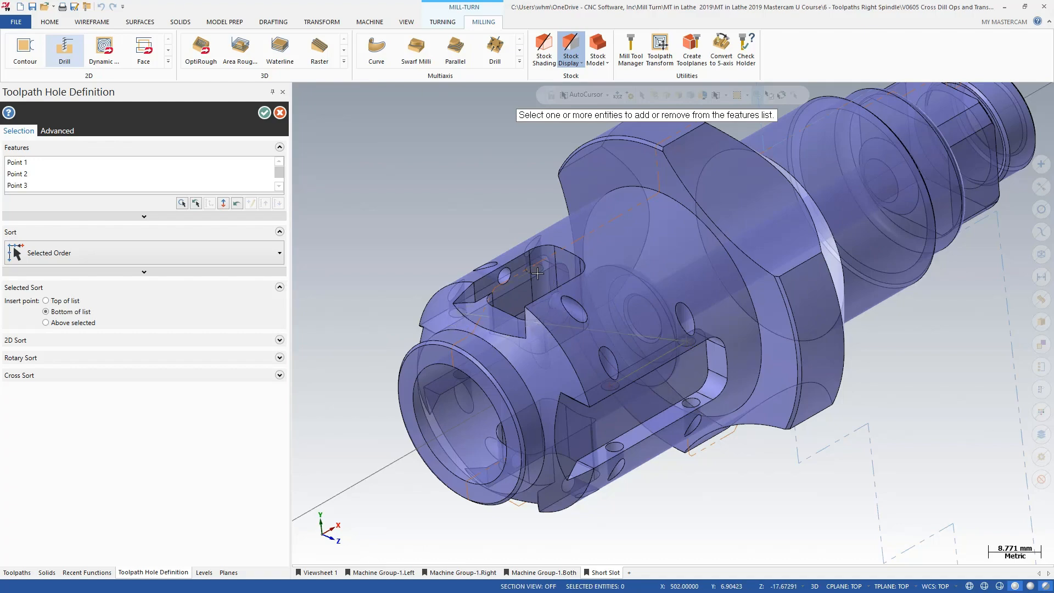
{"action": "left_click", "coordinate": [265, 112]}
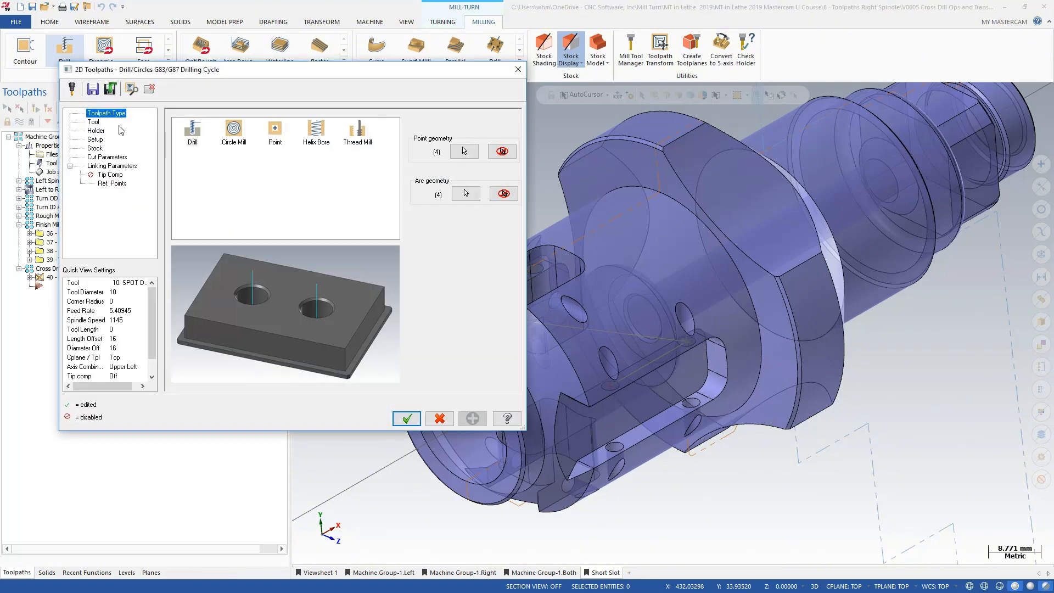
Assign the 3 mm flat endmill from the tool library to the drilling operation
{"action": "left_click", "coordinate": [98, 122]}
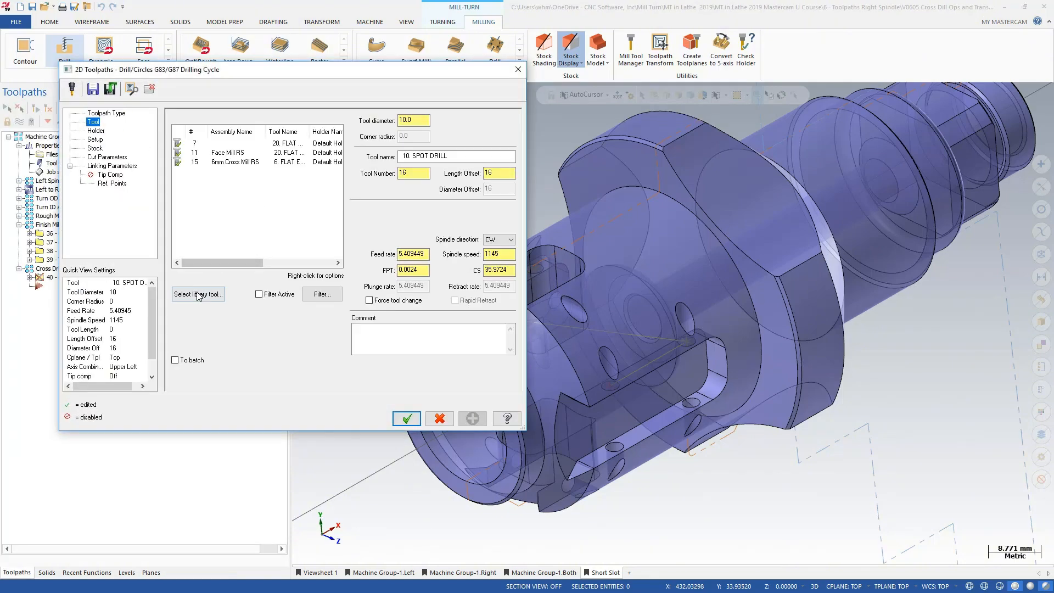
{"action": "left_click", "coordinate": [222, 293]}
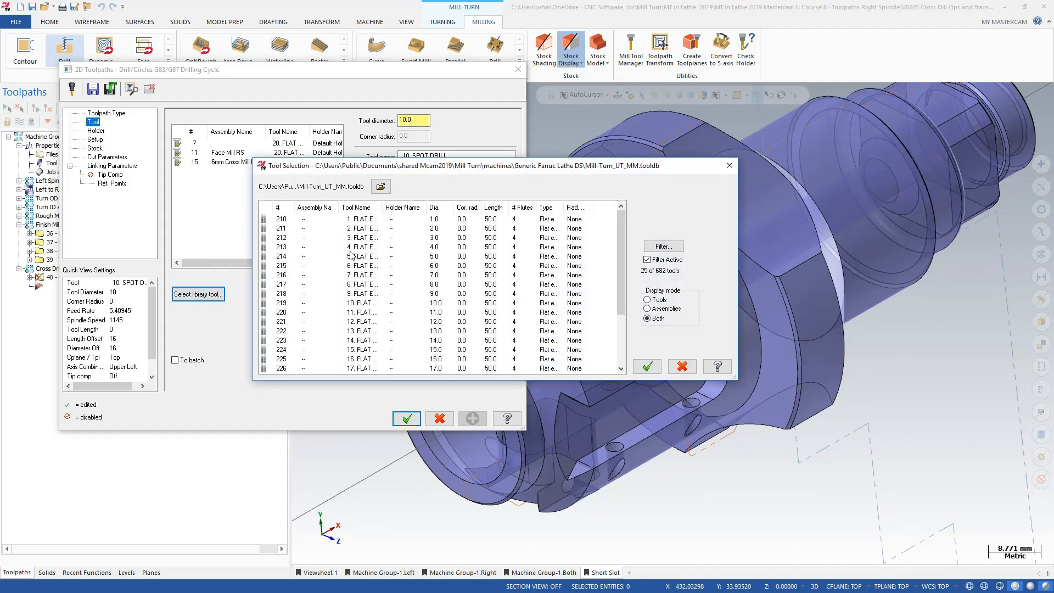
{"action": "left_click", "coordinate": [364, 239]}
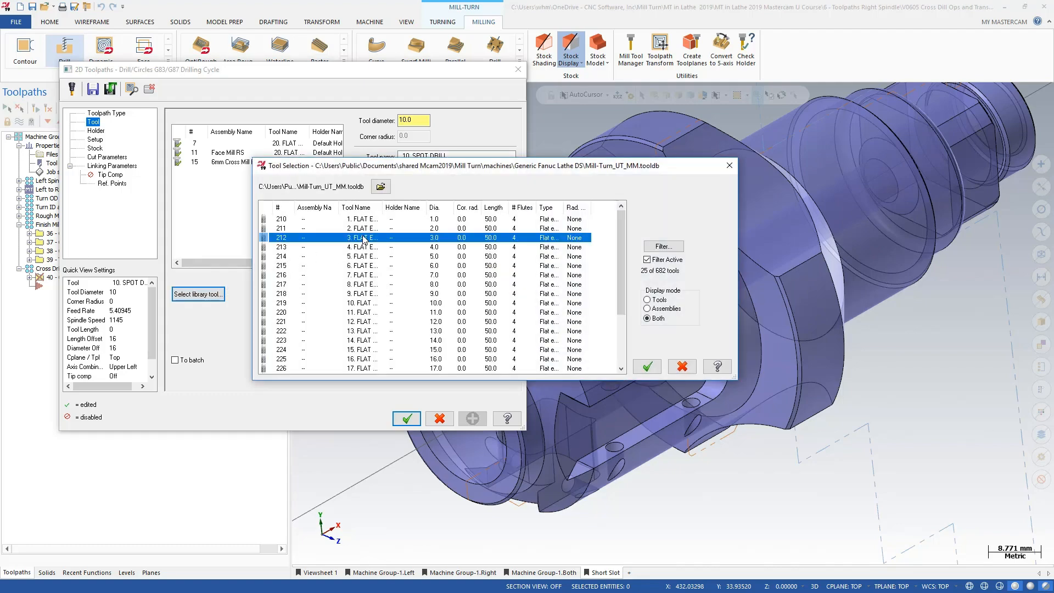
{"action": "left_click", "coordinate": [647, 366]}
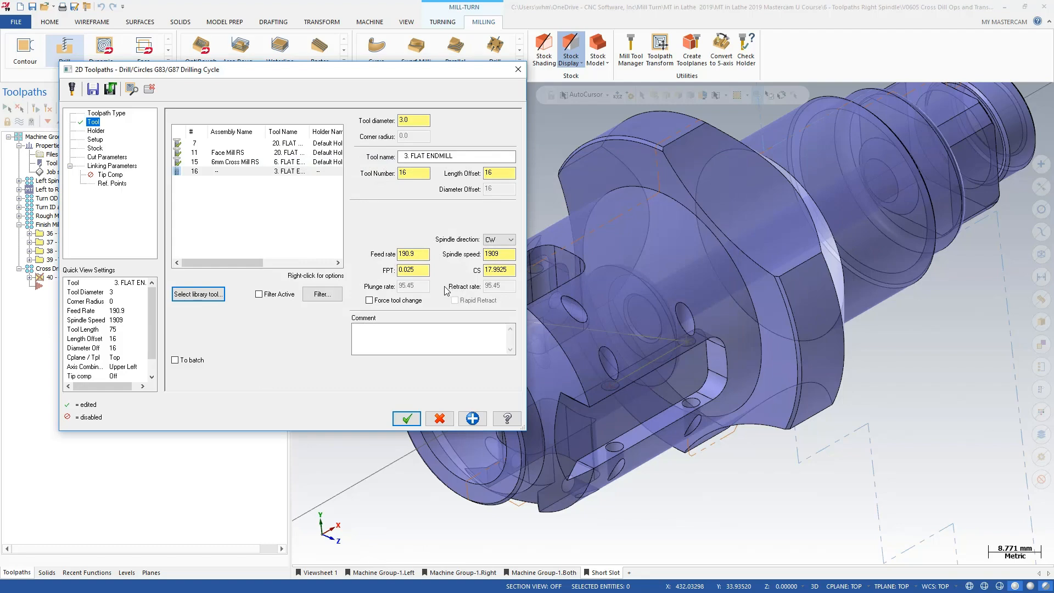
Edit the 3 mm endmill's geometry to an overall length of 50, cutting length of 35 and shoulder length of 40
{"action": "left_click", "coordinate": [96, 131]}
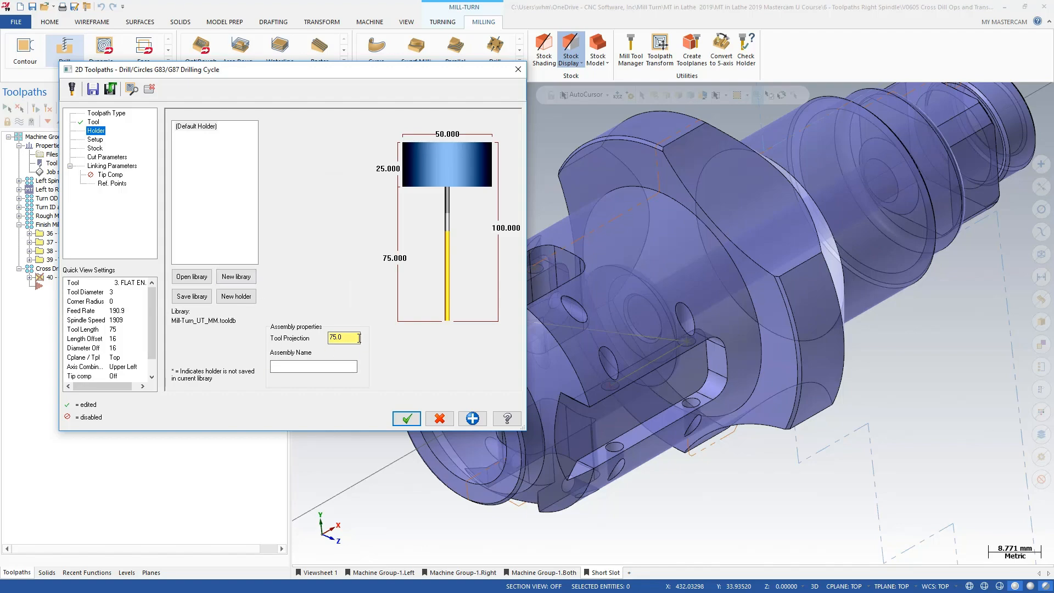
{"action": "left_click", "coordinate": [95, 122]}
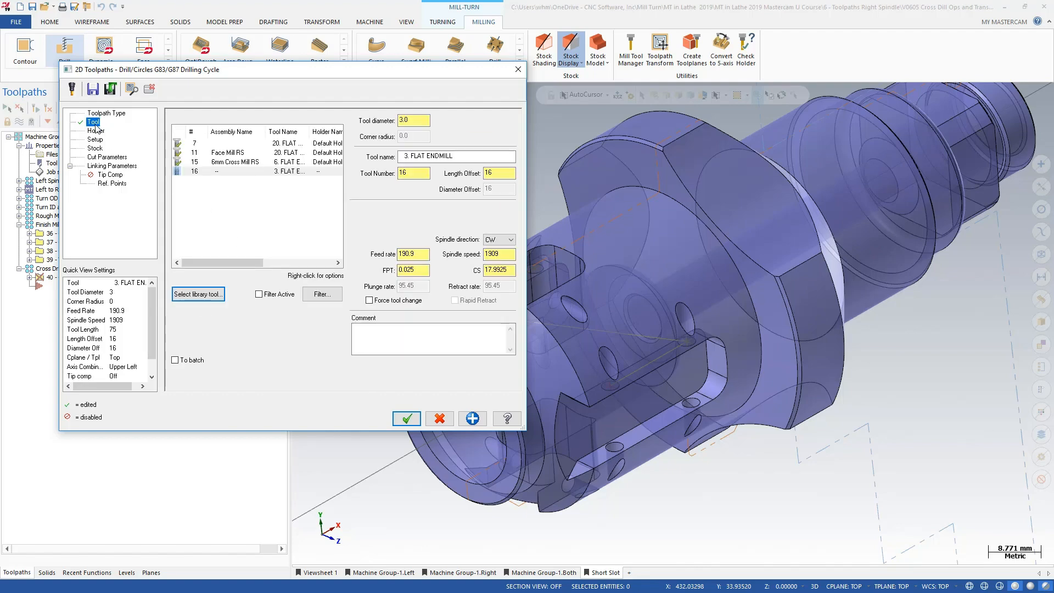
{"action": "double_click", "coordinate": [242, 173]}
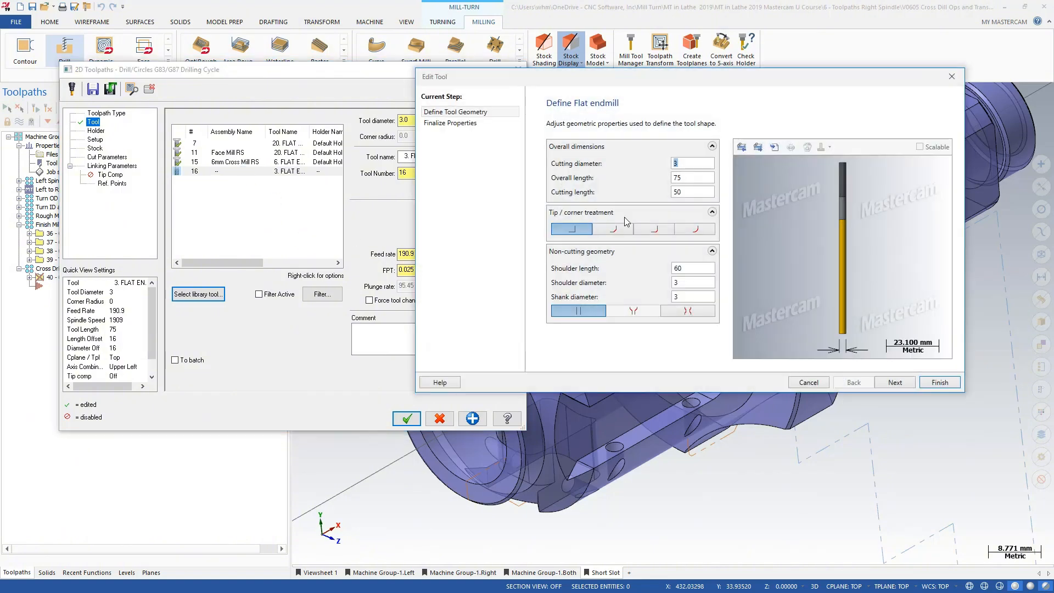
{"action": "double_click", "coordinate": [701, 181]}
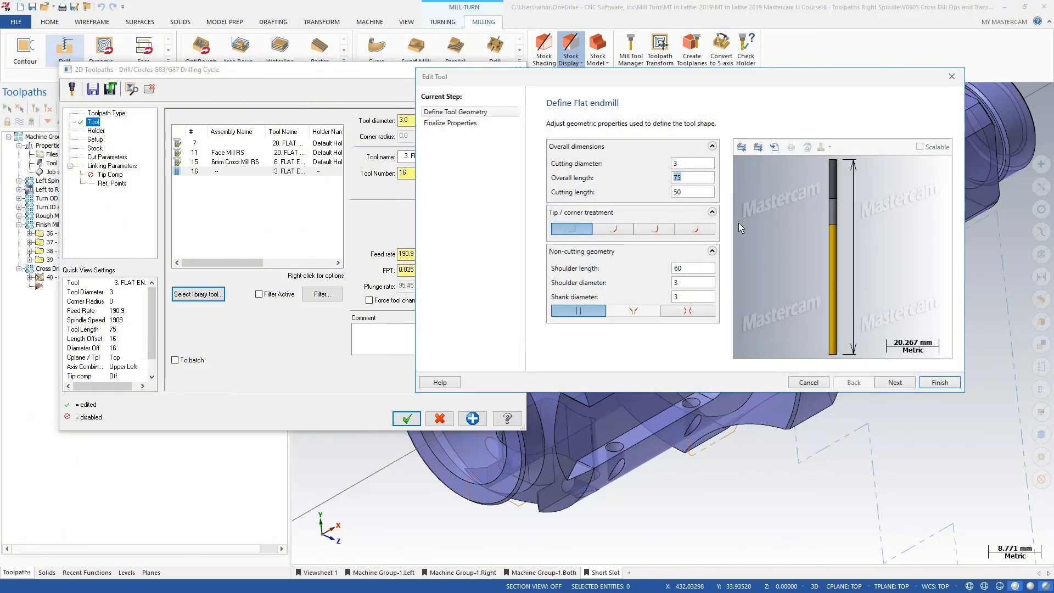
{"action": "type", "text": "50"}
{"action": "double_click", "coordinate": [693, 192]}
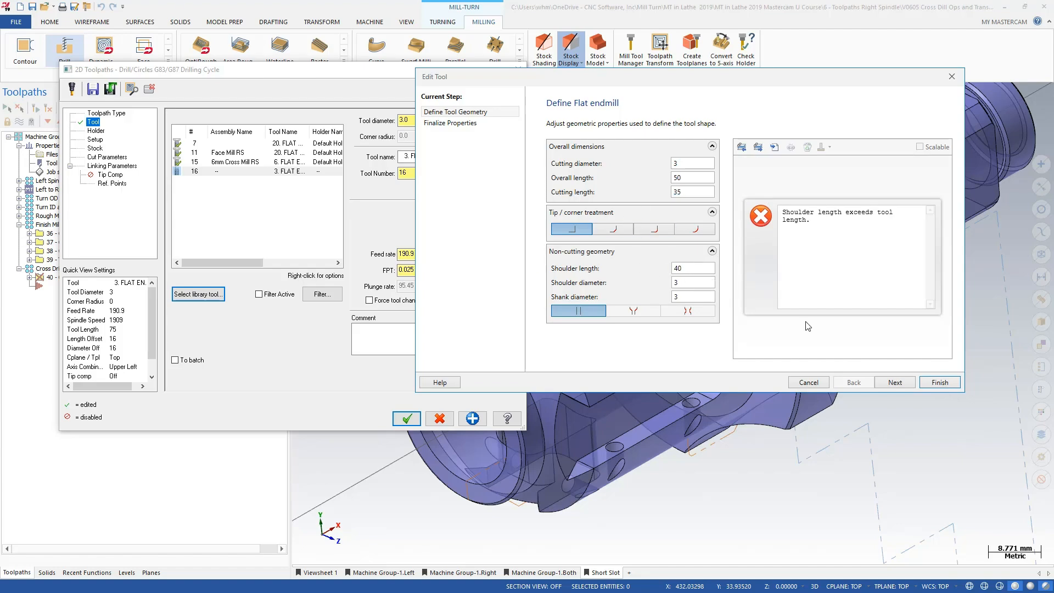
{"action": "left_click", "coordinate": [936, 383]}
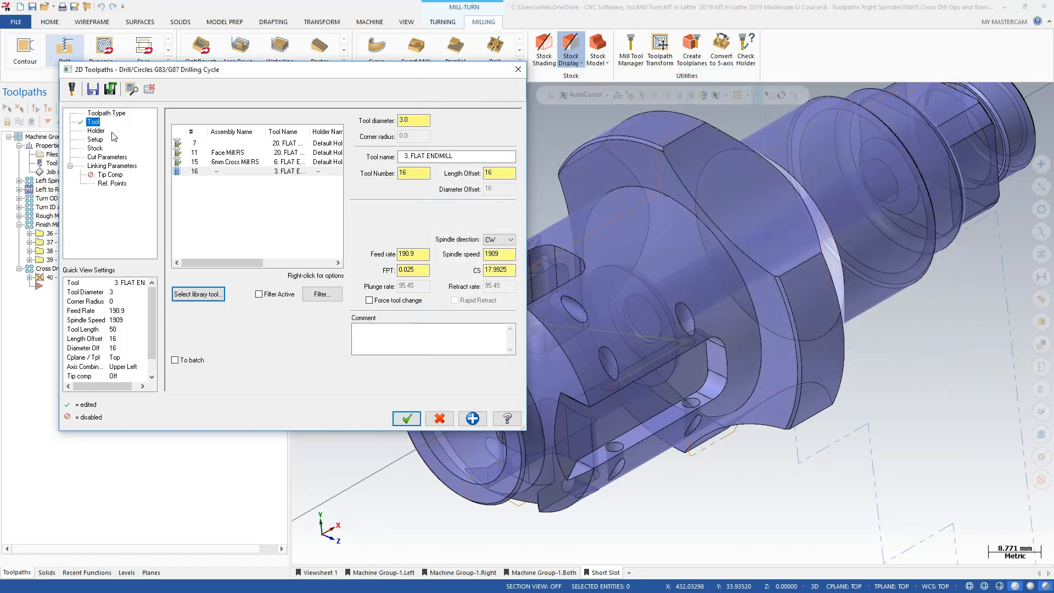
Set the holder's tool projection to 40 and name the assembly "3mm cross drill"
{"action": "left_click", "coordinate": [97, 131]}
{"action": "left_click_drag", "start_coordinate": [359, 338], "coordinate": [276, 335]}
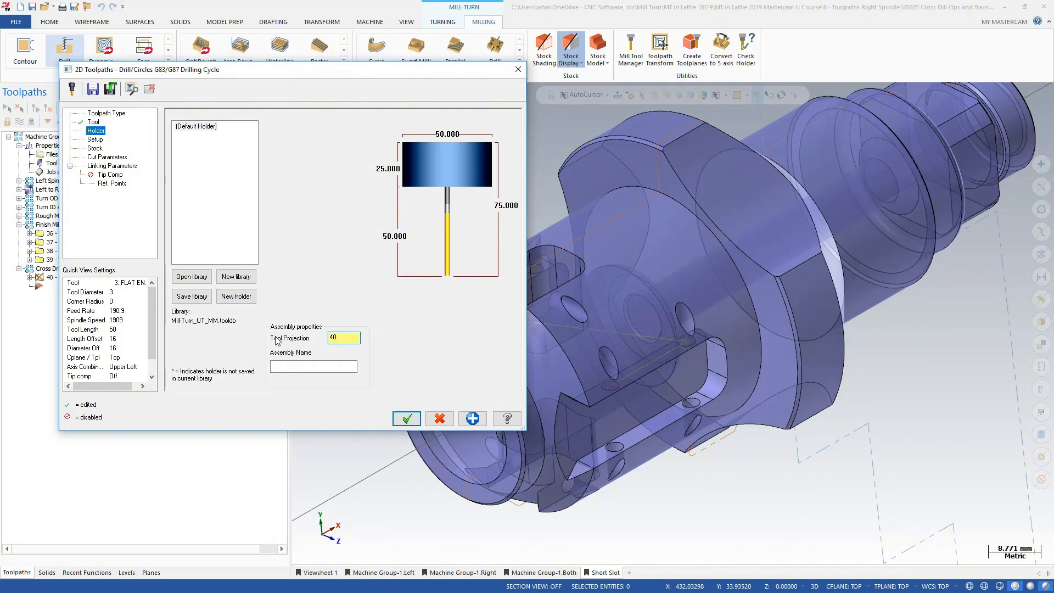
{"action": "left_click", "coordinate": [285, 366]}
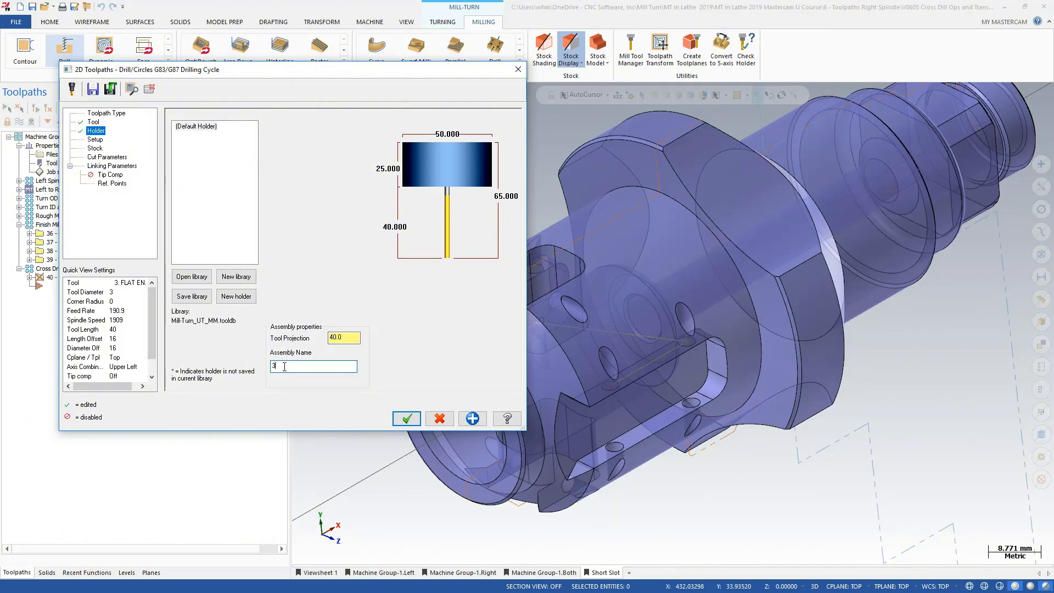
{"action": "type", "text": "mm cross drill"}
Set the operation up as Y-Axis Cross with the Upper Right axis combination, and inspect its toolplane on the part
{"action": "left_click", "coordinate": [95, 139]}
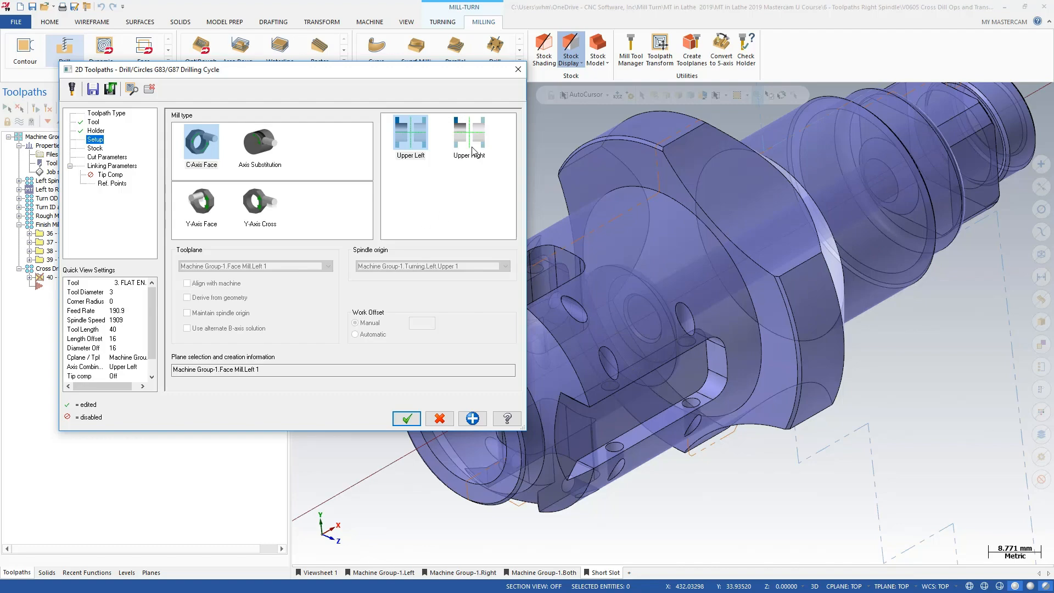
{"action": "left_click", "coordinate": [473, 150]}
{"action": "left_click", "coordinate": [258, 208]}
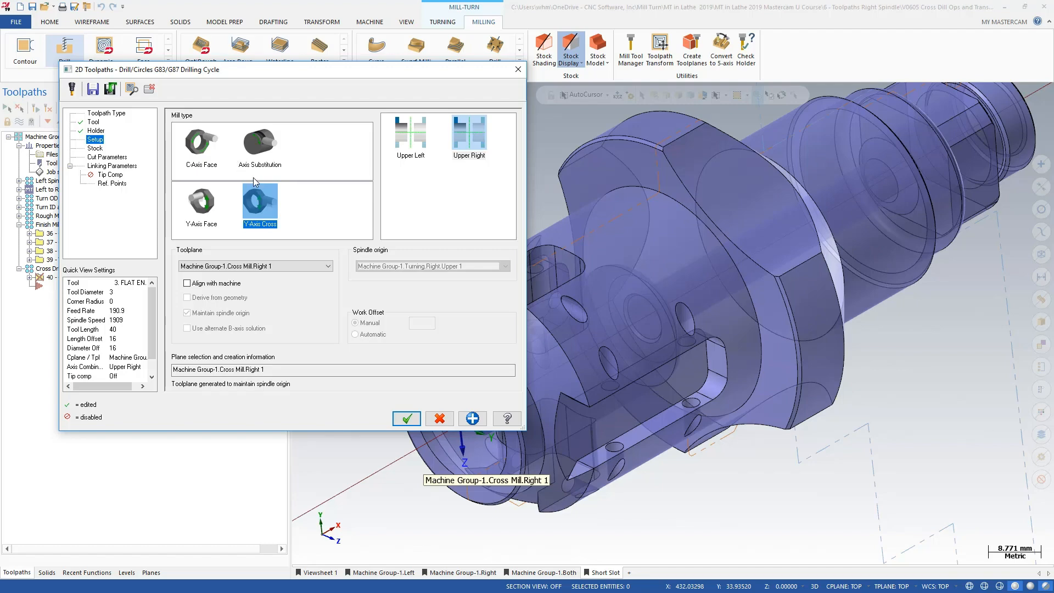
{"action": "left_click", "coordinate": [150, 89]}
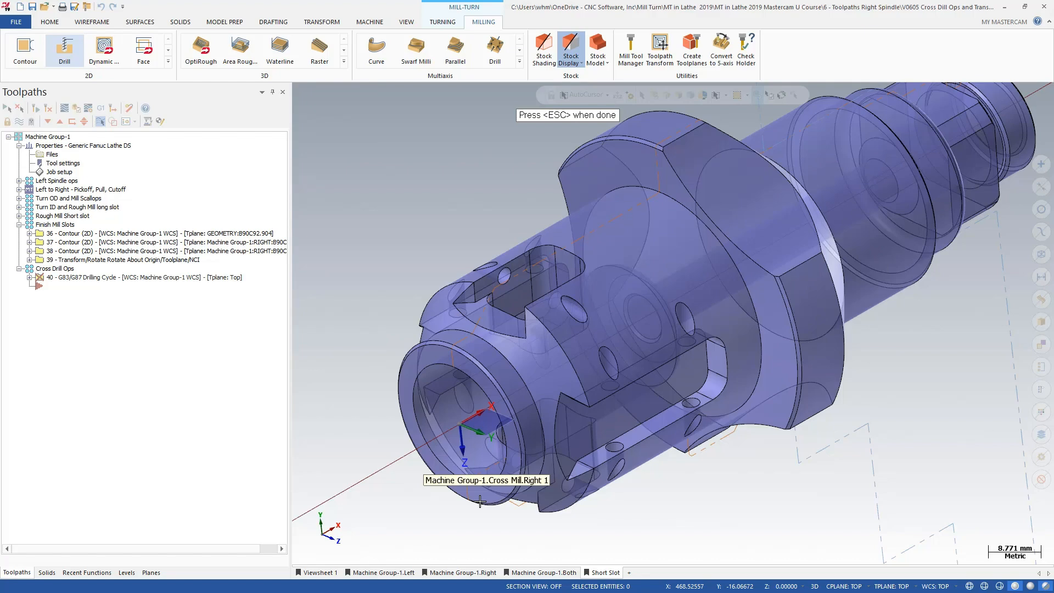
{"action": "key", "text": "Escape"}
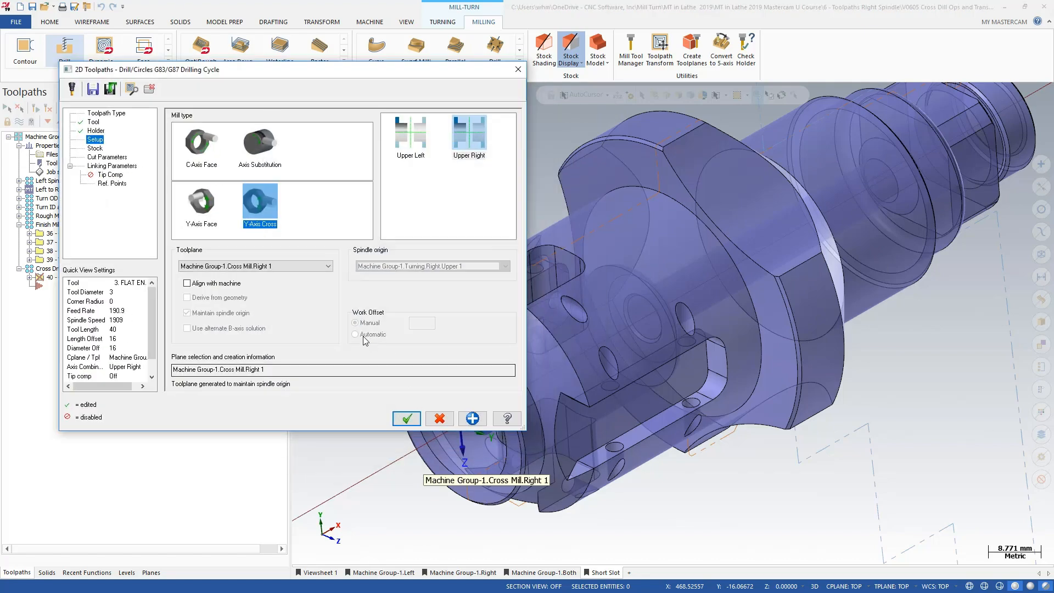
Change the toolplane to Machine Group-1:RIGHT:B90C2.904 and check its orientation on the part
{"action": "left_click", "coordinate": [328, 266]}
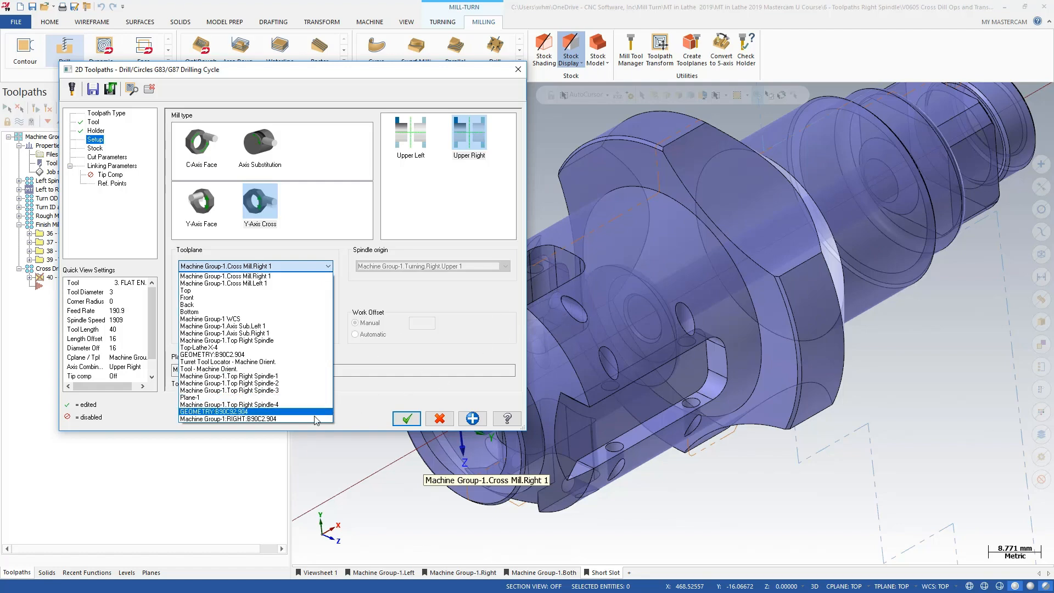
{"action": "left_click", "coordinate": [250, 420]}
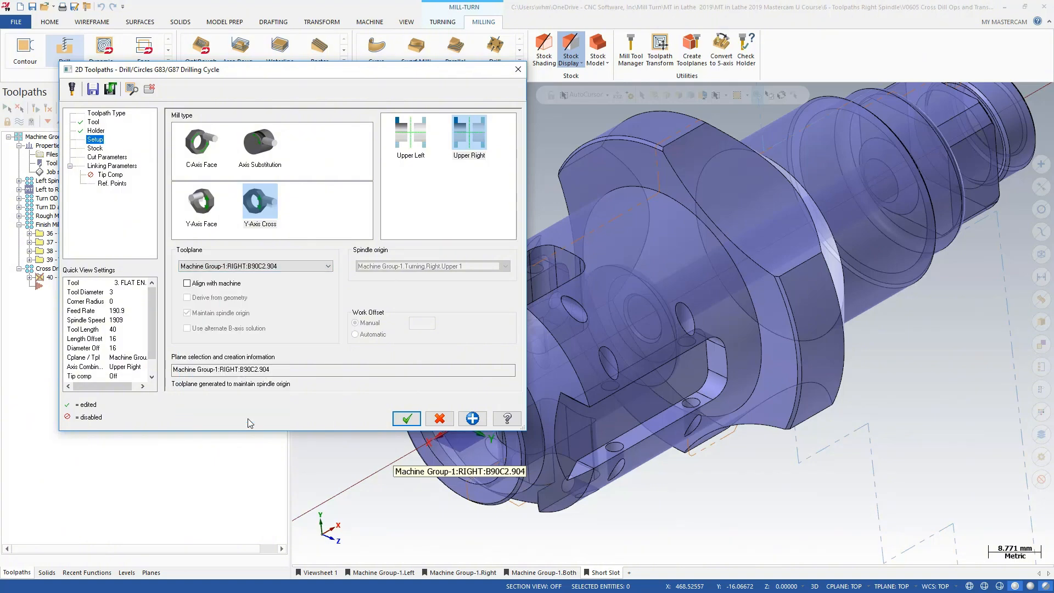
{"action": "left_click", "coordinate": [150, 89]}
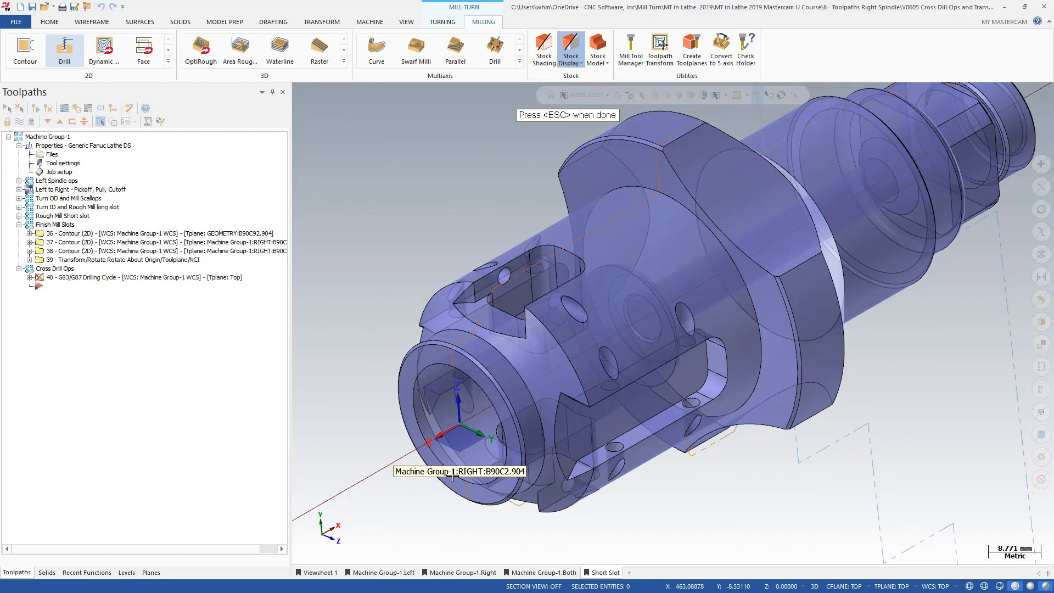
{"action": "key", "text": "Escape"}
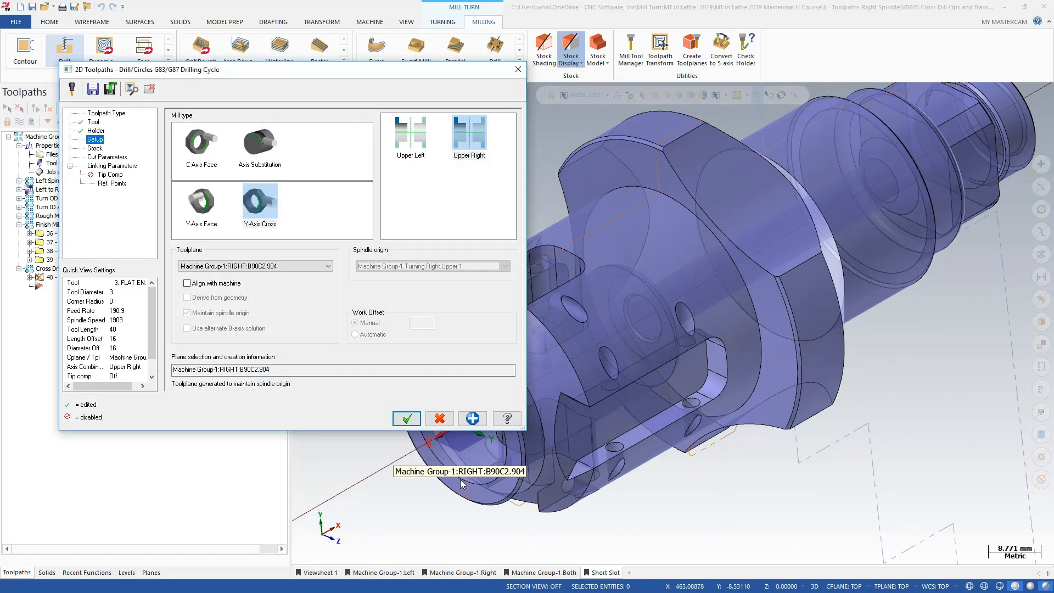
Set the drilling depth to -1 incremental and the top of stock to 7 incremental, picking a side-hole point as reference
{"action": "left_click", "coordinate": [107, 157]}
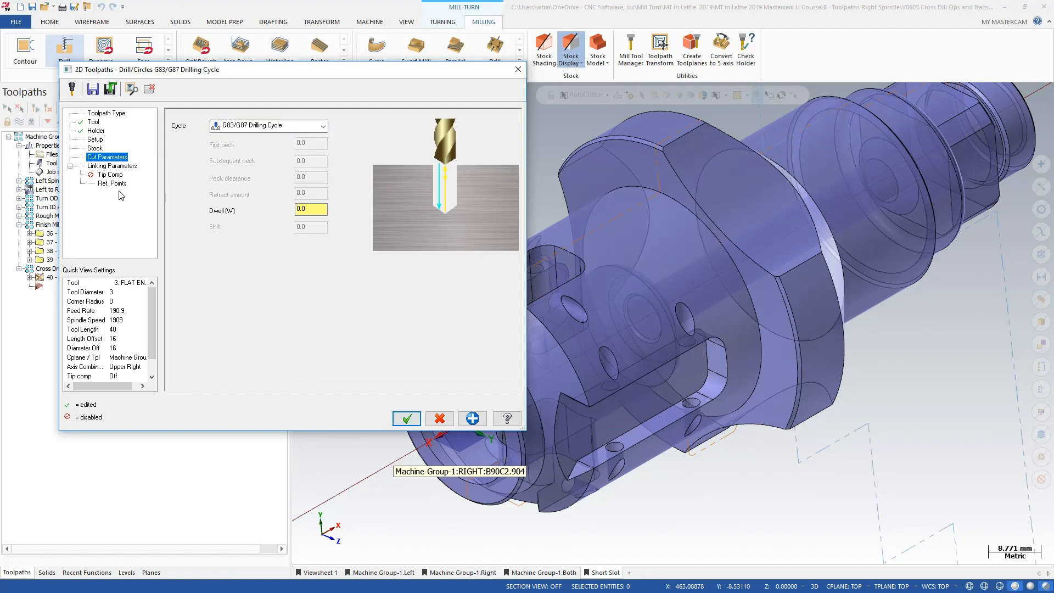
{"action": "left_click", "coordinate": [112, 166]}
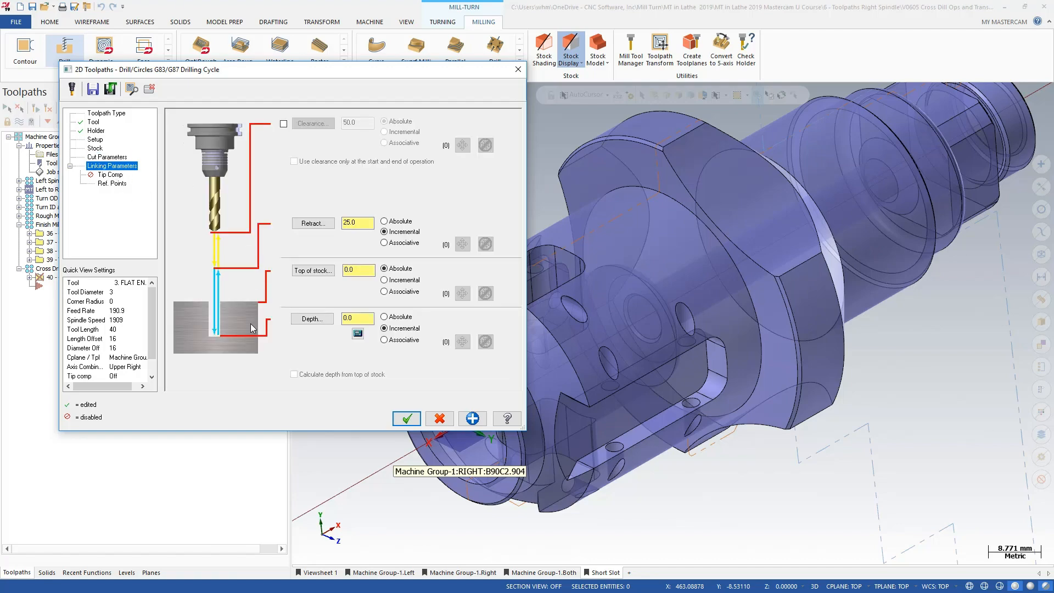
{"action": "left_click", "coordinate": [358, 318]}
{"action": "left_click", "coordinate": [313, 270]}
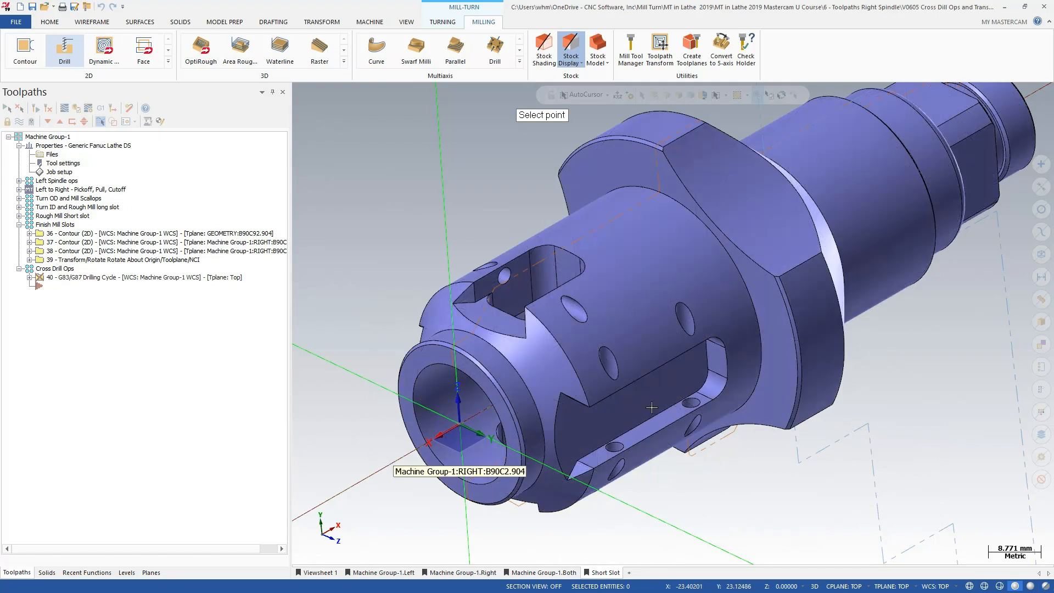
{"action": "left_click", "coordinate": [616, 358]}
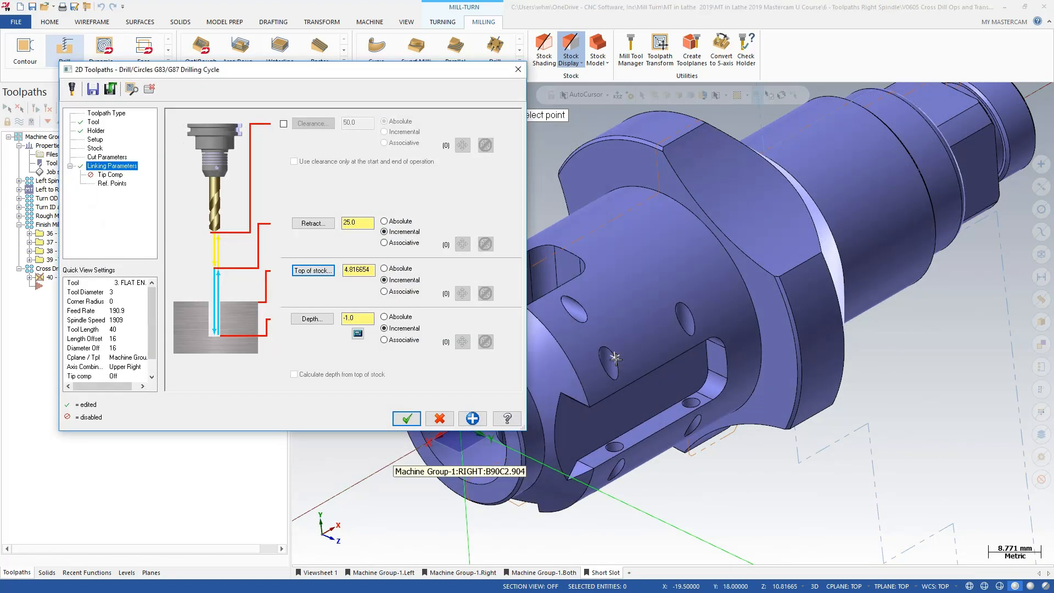
{"action": "left_click", "coordinate": [373, 272]}
{"action": "double_click", "coordinate": [373, 270]}
{"action": "type", "text": "7"}
Pick the retract height from a point at the upper slot, set it to 10 incremental and accept the drilling operation
{"action": "left_click", "coordinate": [320, 226]}
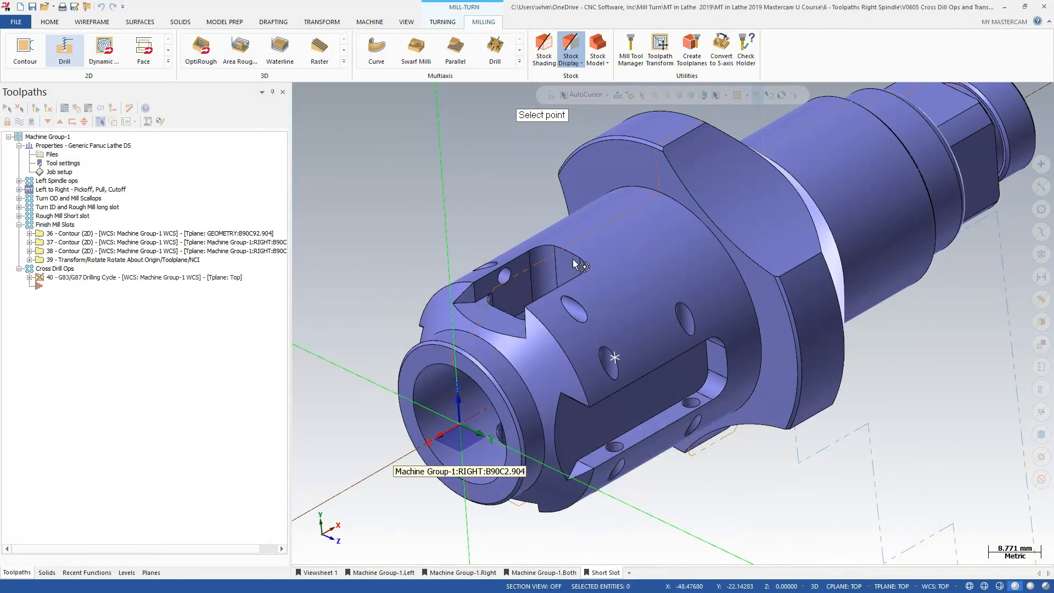
{"action": "left_click", "coordinate": [571, 256]}
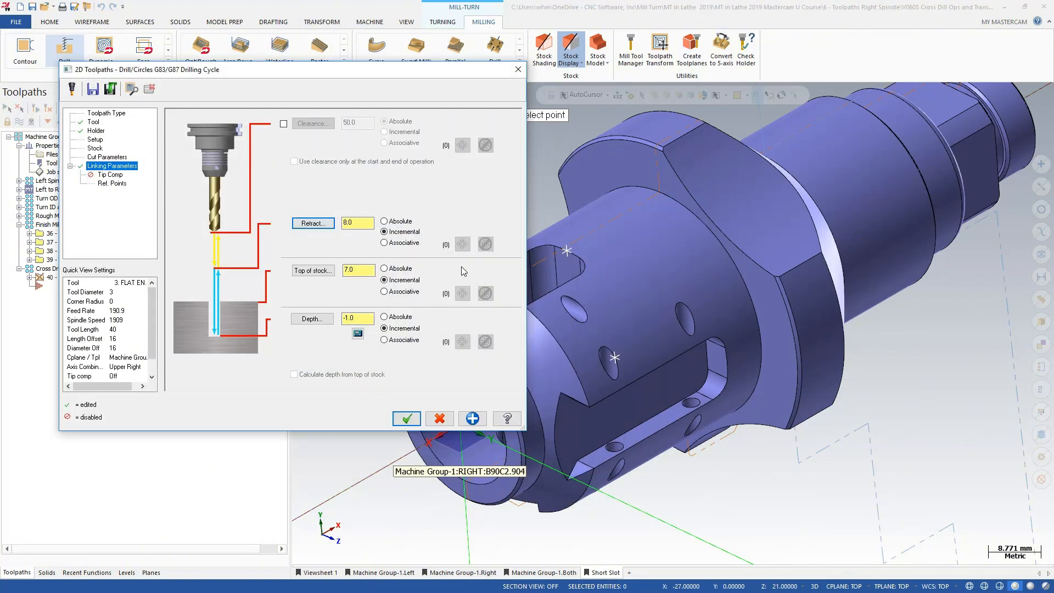
{"action": "double_click", "coordinate": [365, 222]}
{"action": "left_click", "coordinate": [406, 419]}
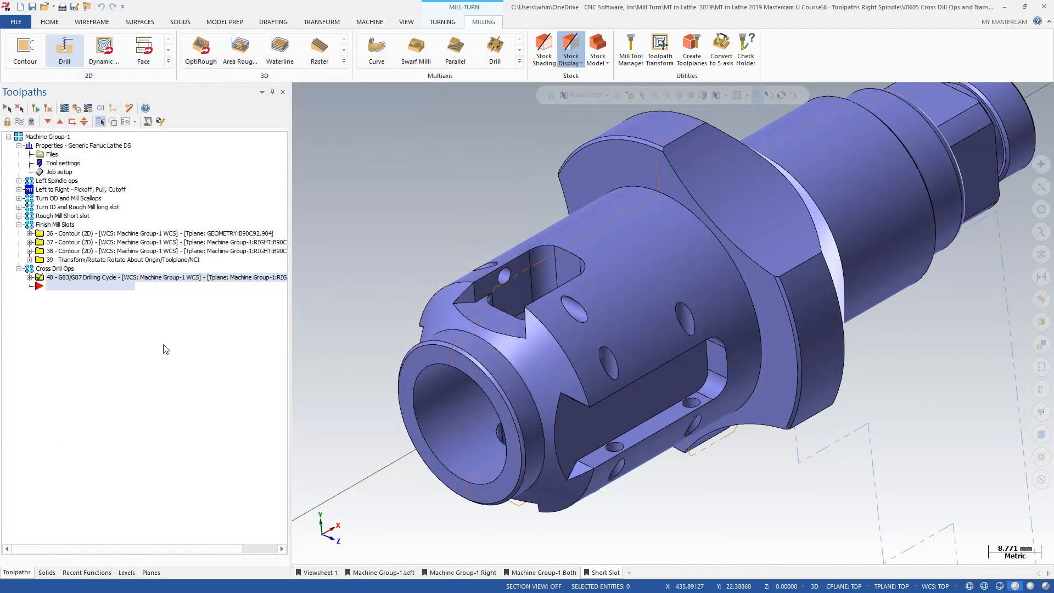
Duplicate the G83/G87 drilling operation within the Cross Drill Ops group
{"action": "right_click", "coordinate": [132, 277]}
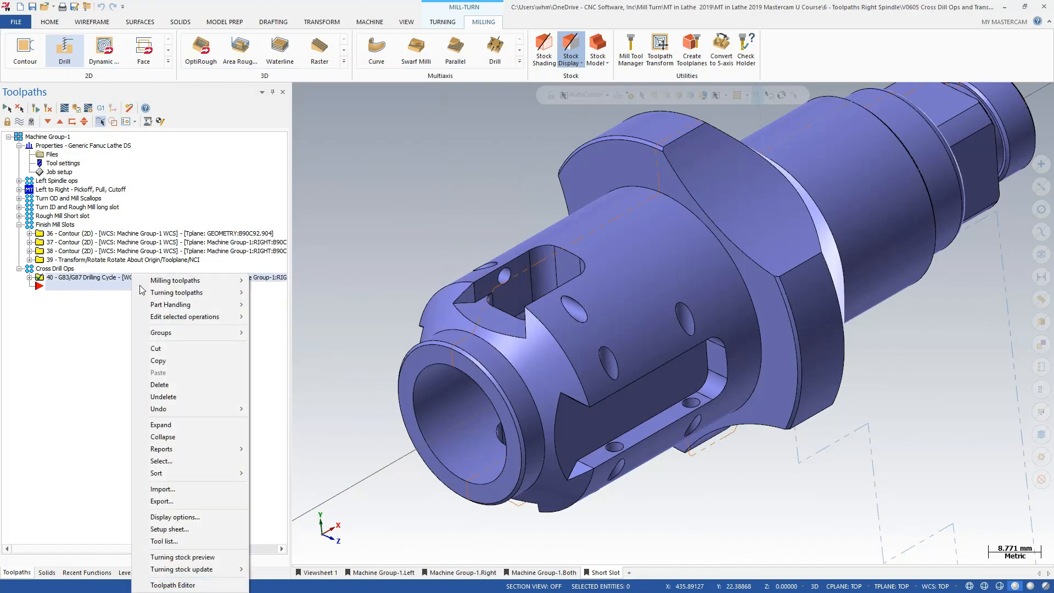
{"action": "left_click", "coordinate": [178, 358]}
{"action": "key", "text": "ctrl+v"}
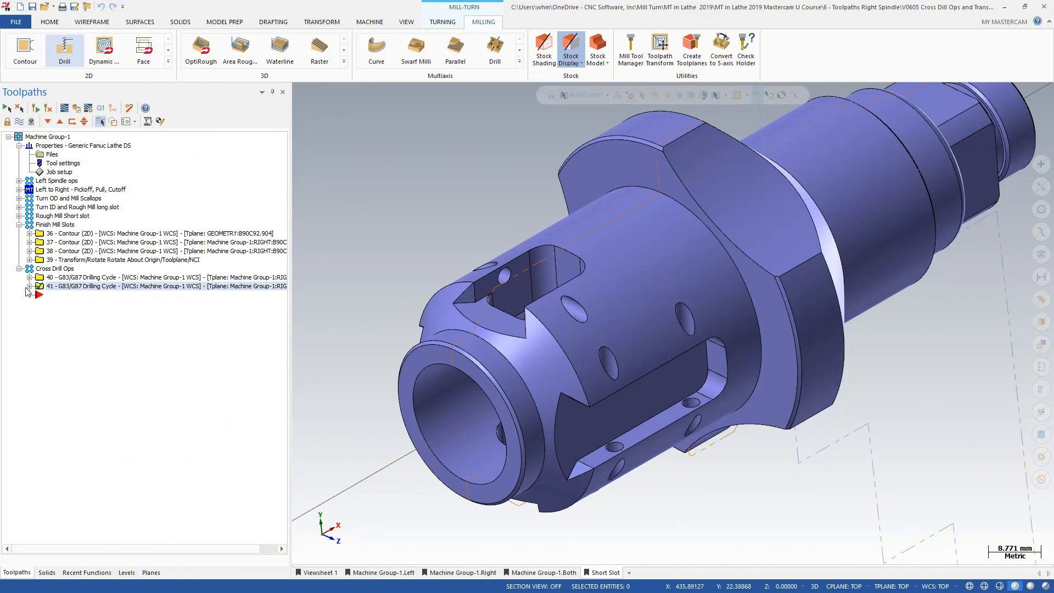
In the duplicated operation, clear the point and arc geometry and select only the single hole beside the upper slot
{"action": "left_click", "coordinate": [29, 286]}
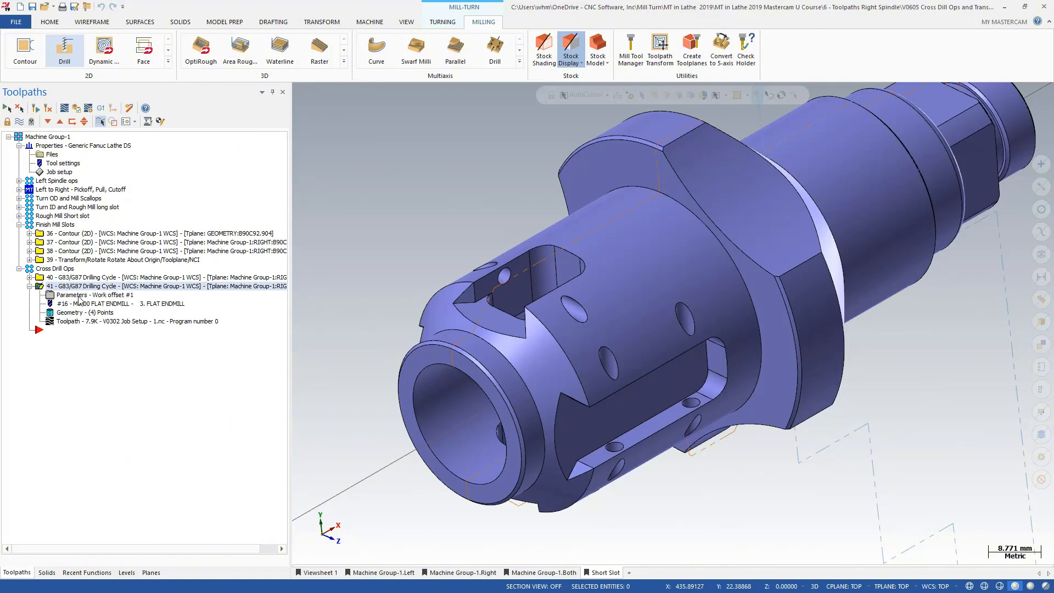
{"action": "left_click", "coordinate": [81, 296]}
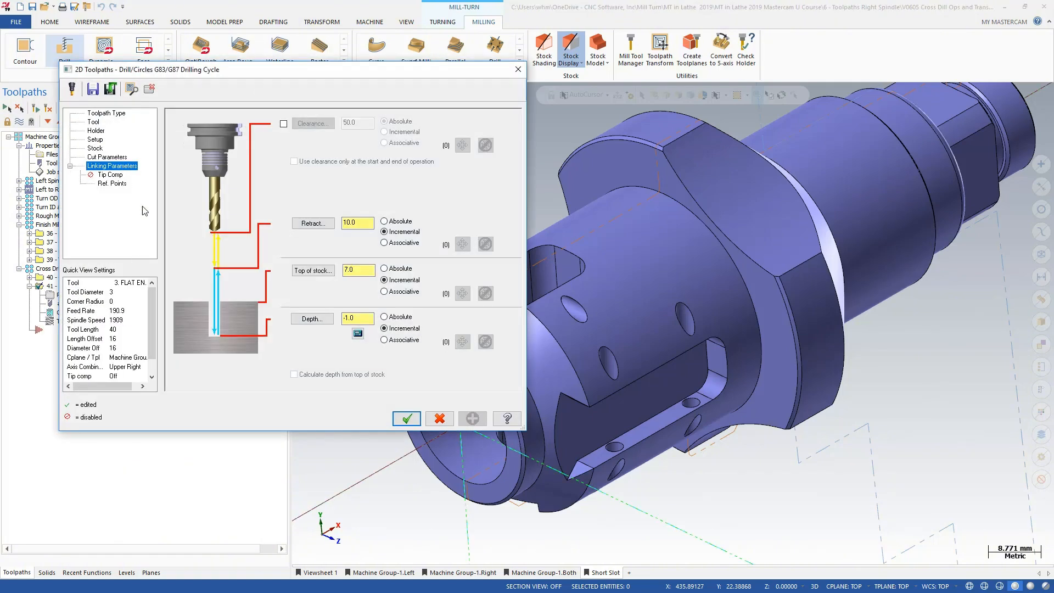
{"action": "left_click", "coordinate": [122, 112]}
{"action": "left_click", "coordinate": [502, 154]}
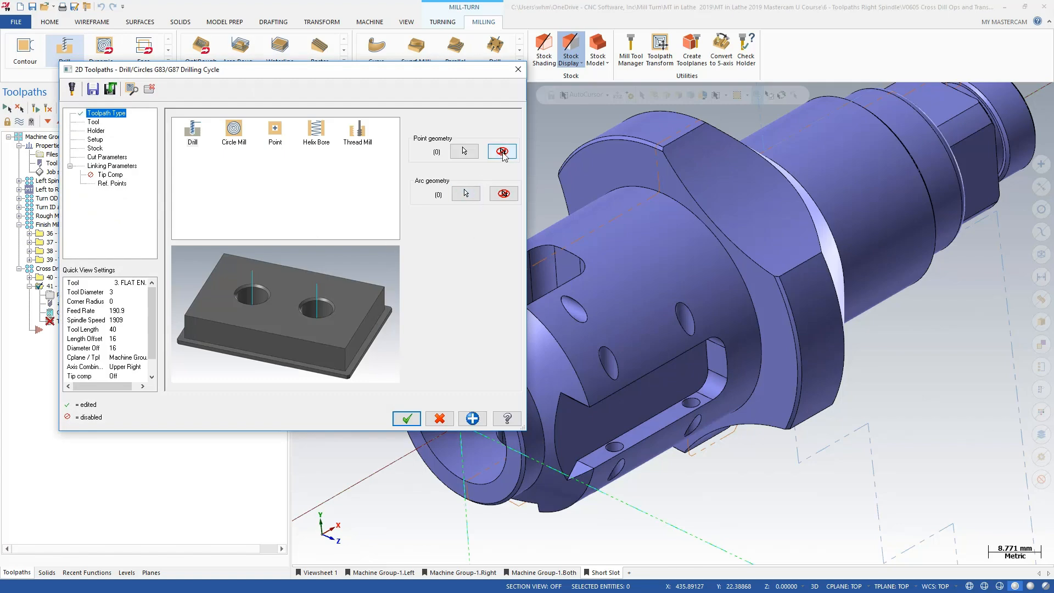
{"action": "left_click", "coordinate": [502, 195]}
{"action": "left_click", "coordinate": [464, 151]}
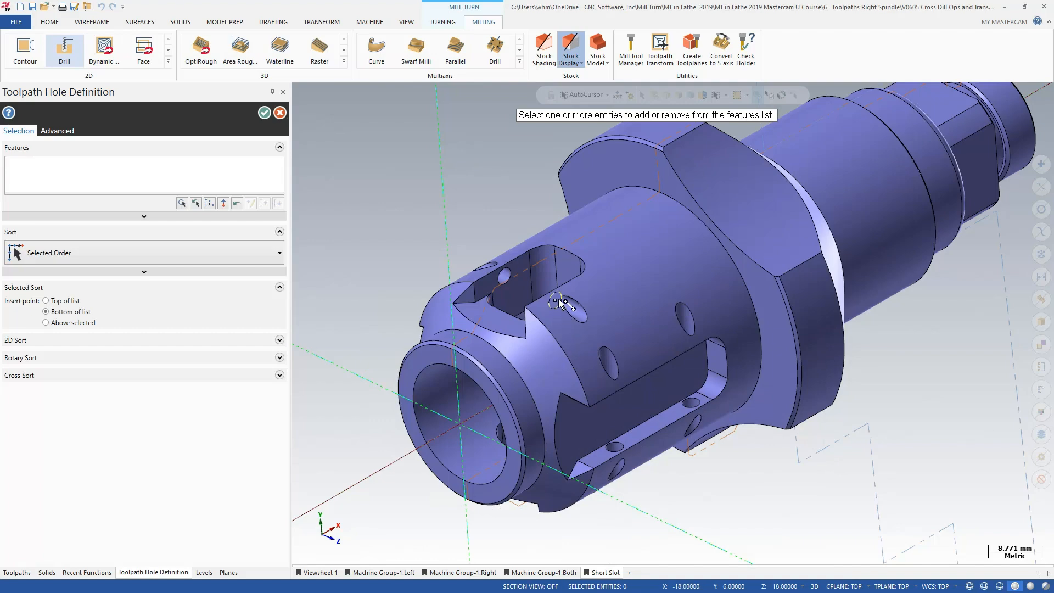
{"action": "left_click", "coordinate": [561, 301]}
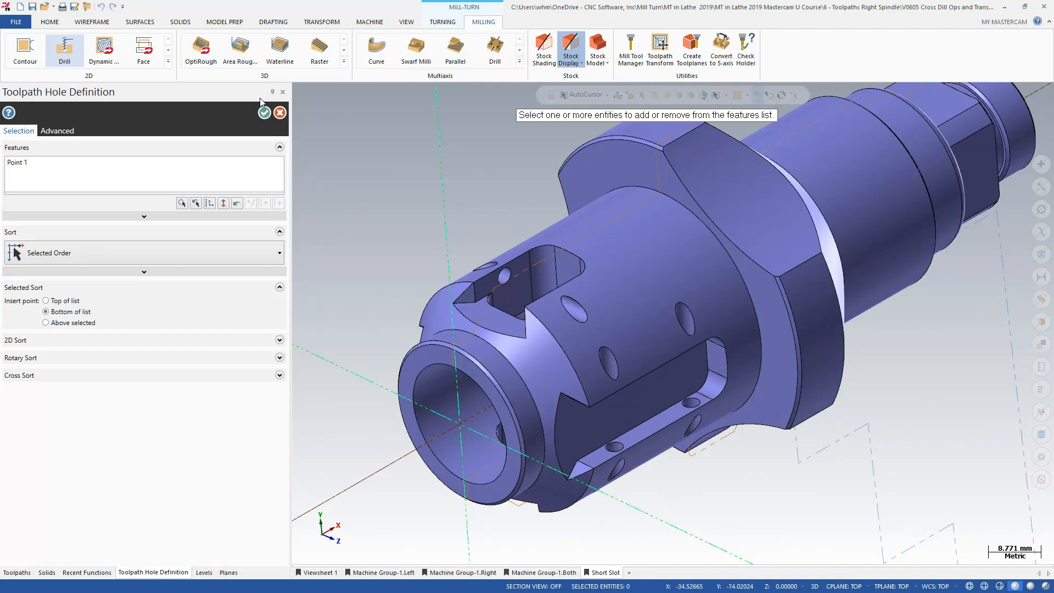
{"action": "left_click", "coordinate": [266, 113]}
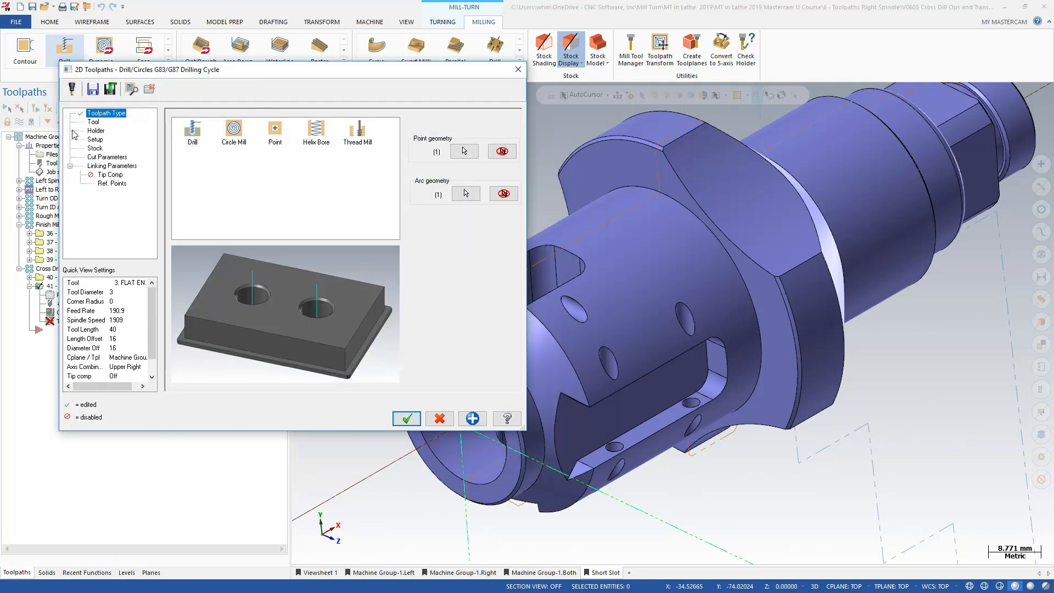
Name the duplicated operation's tool and holder assembly "3mm cross drill"
{"action": "left_click", "coordinate": [94, 121]}
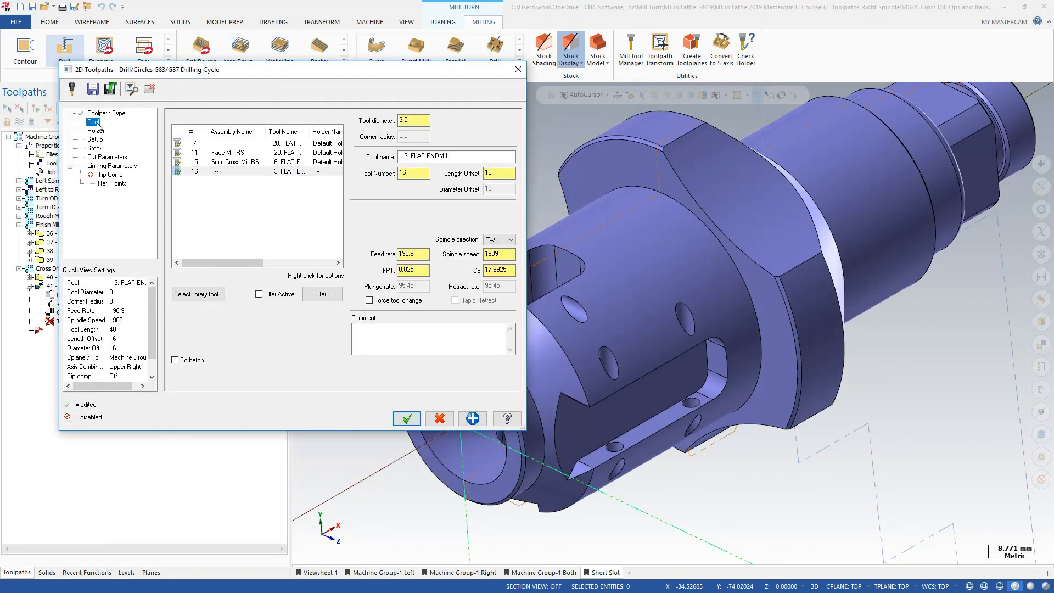
{"action": "left_click", "coordinate": [97, 131]}
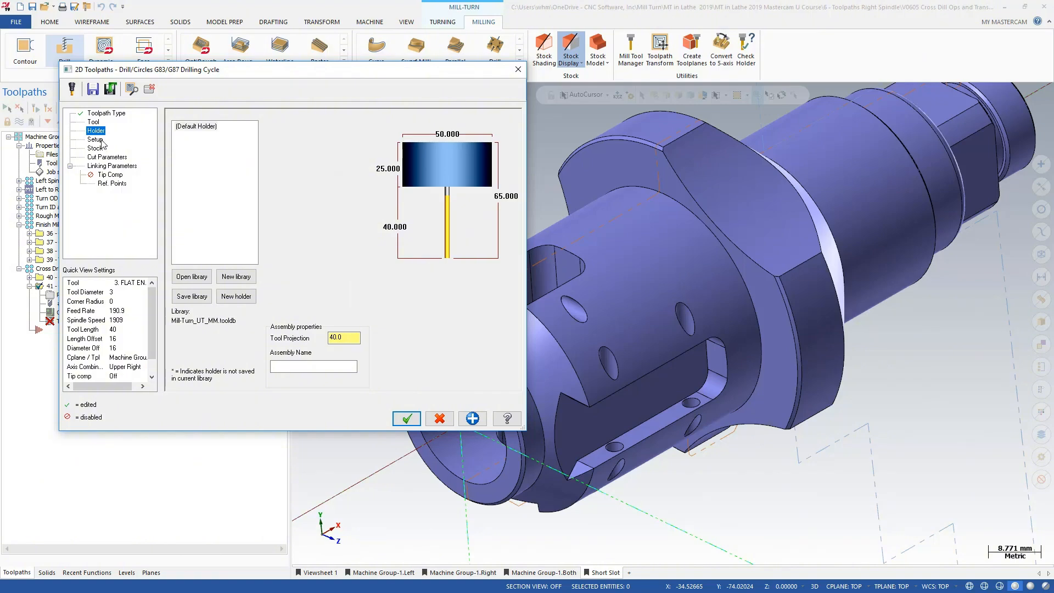
{"action": "left_click", "coordinate": [308, 367]}
{"action": "type", "text": "3mm cross drill"}
Inspect the duplicate's toolplane on the part, change it to GEOMETRY:B90C92.904 and check the new orientation
{"action": "left_click", "coordinate": [94, 141]}
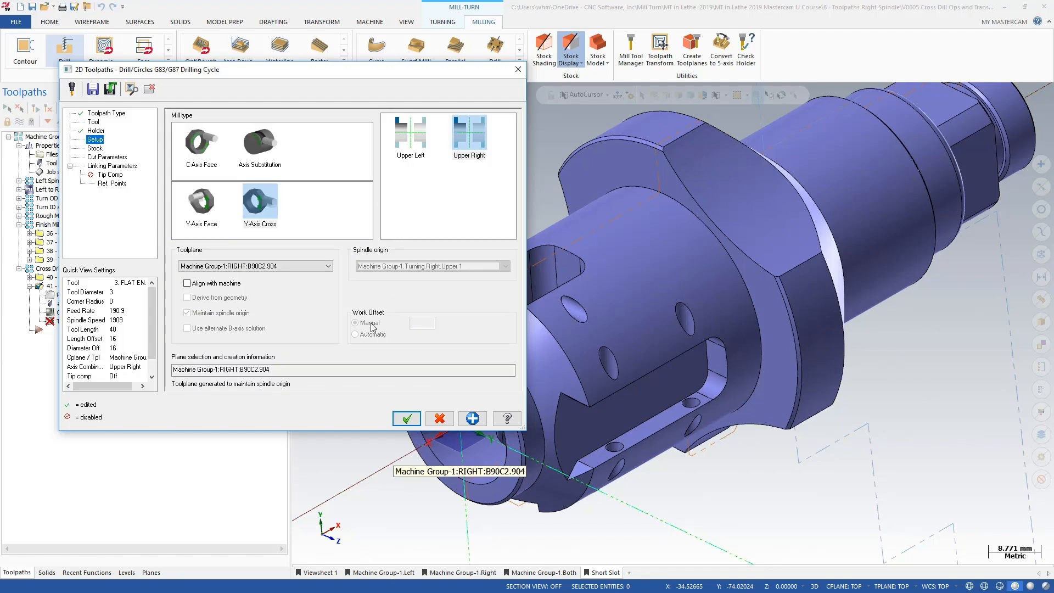
{"action": "left_click", "coordinate": [149, 89]}
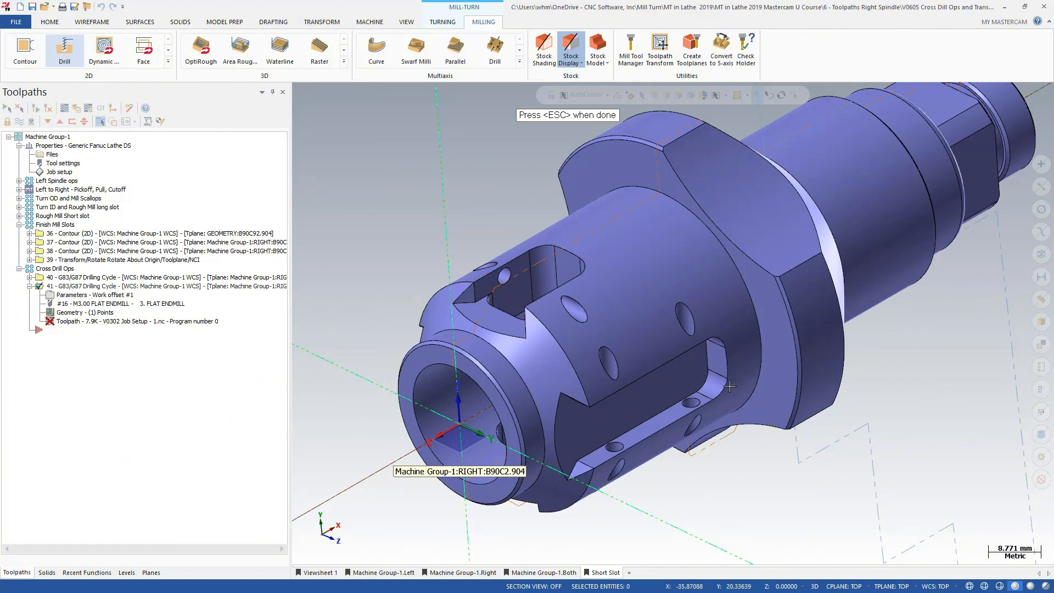
{"action": "key", "text": "Escape"}
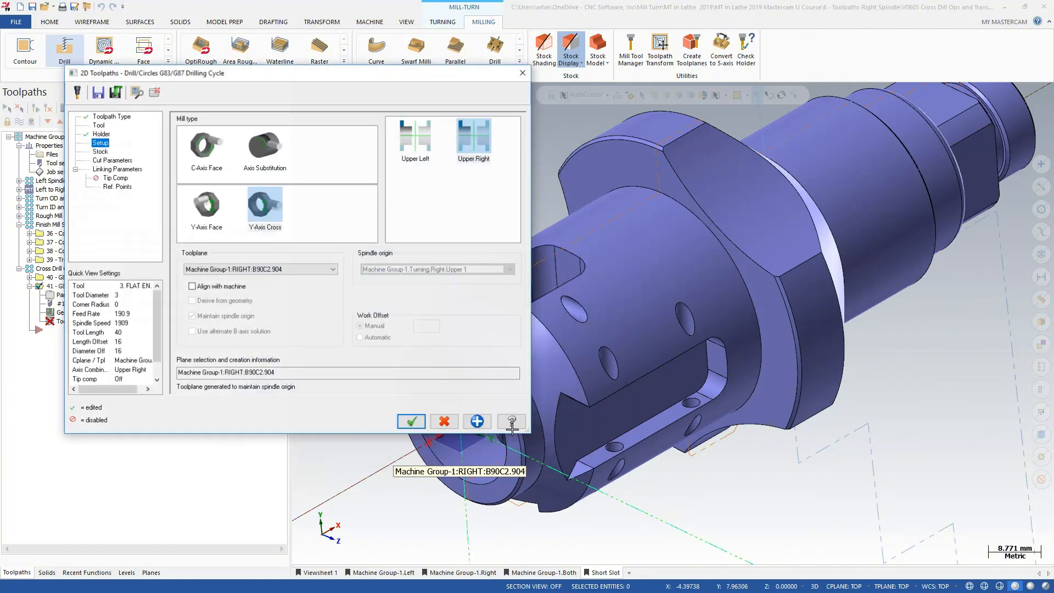
{"action": "left_click", "coordinate": [321, 268]}
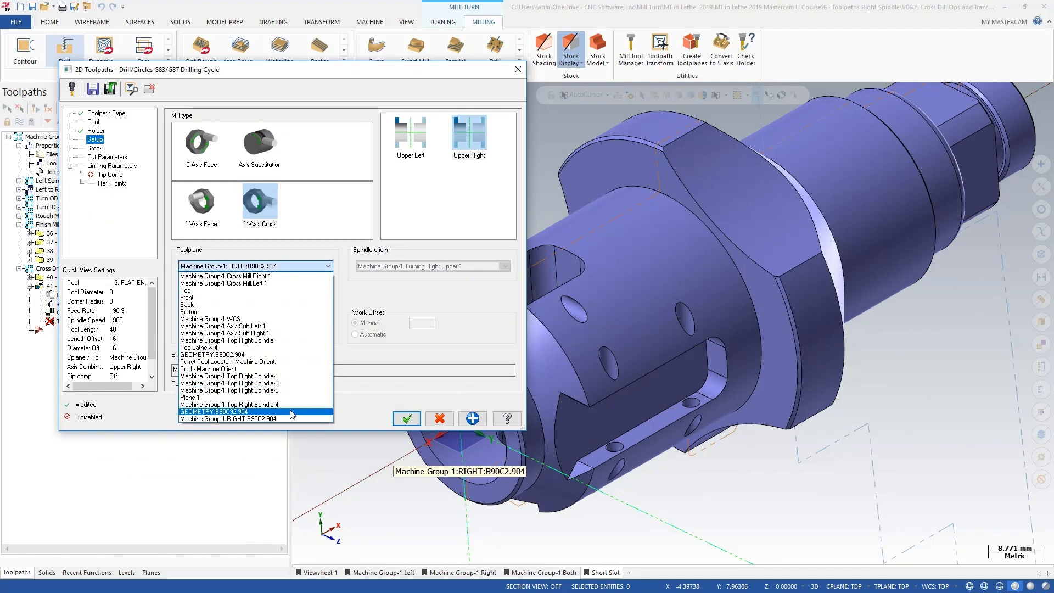
{"action": "left_click", "coordinate": [292, 413]}
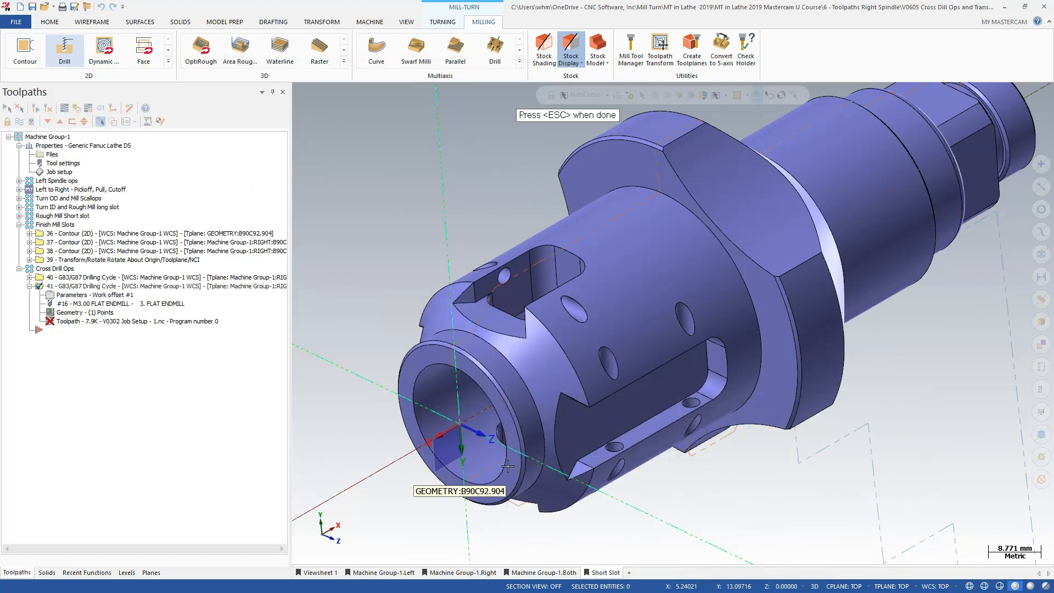
{"action": "key", "text": "Escape"}
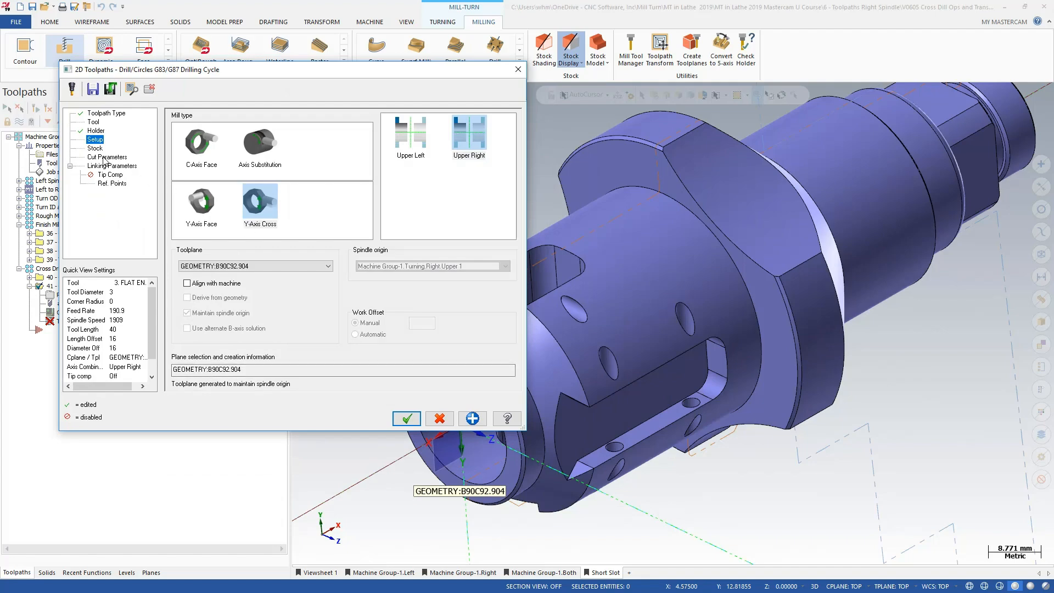
Review the duplicate's cut and linking parameters, then accept it, updating the assembly and all operations that use it
{"action": "left_click", "coordinate": [106, 157]}
{"action": "left_click", "coordinate": [115, 166]}
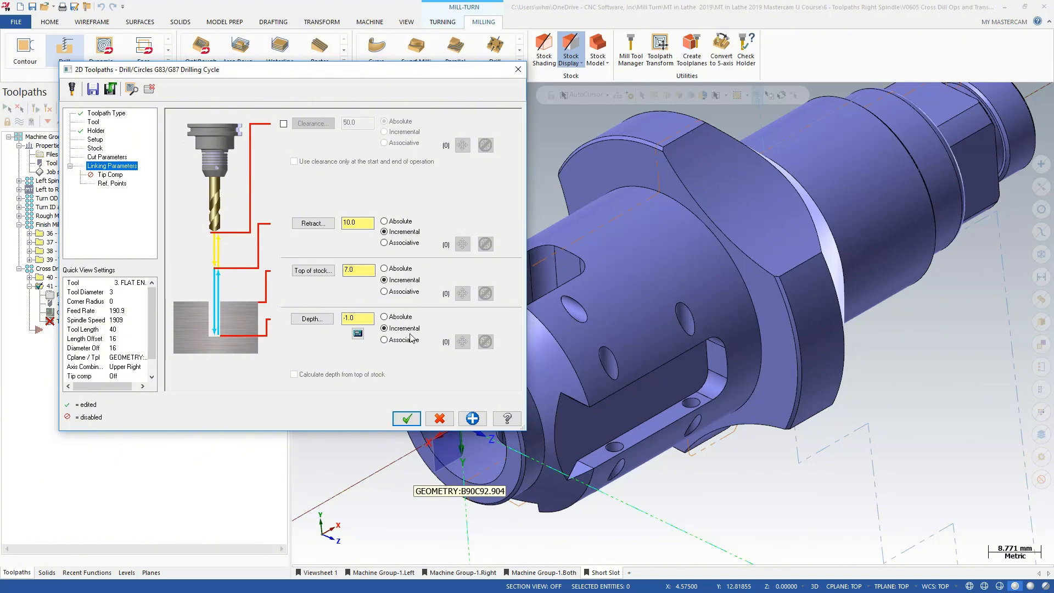
{"action": "left_click", "coordinate": [407, 419]}
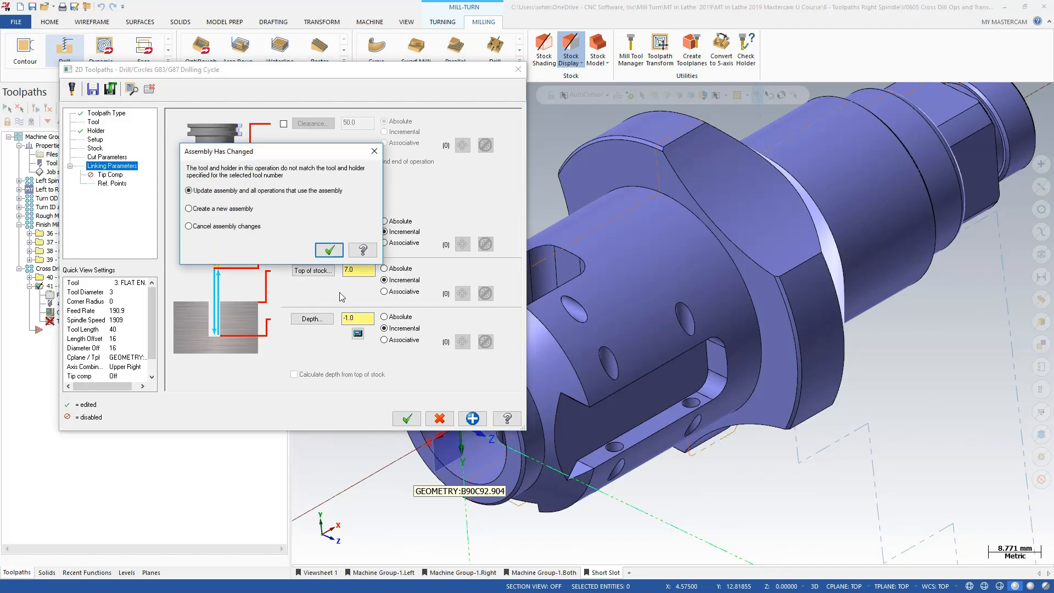
{"action": "left_click", "coordinate": [330, 250]}
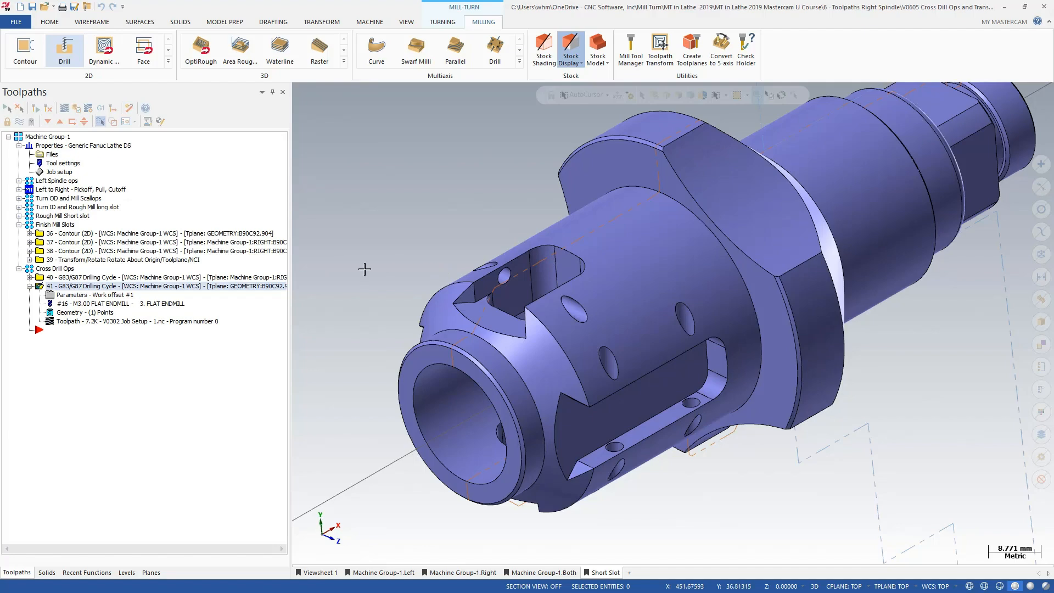
{"action": "left_click", "coordinate": [29, 286]}
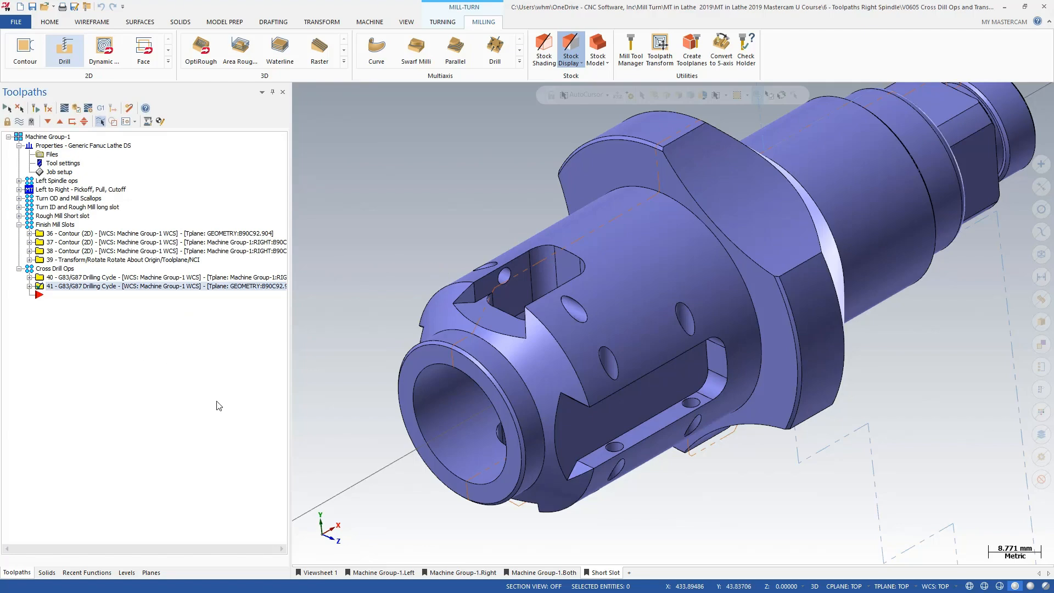
Create a Y-Axis Cross, Upper Right toolpath transform that rotary-rotates both cross drilling operations with 1 instance
{"action": "left_click", "coordinate": [661, 47]}
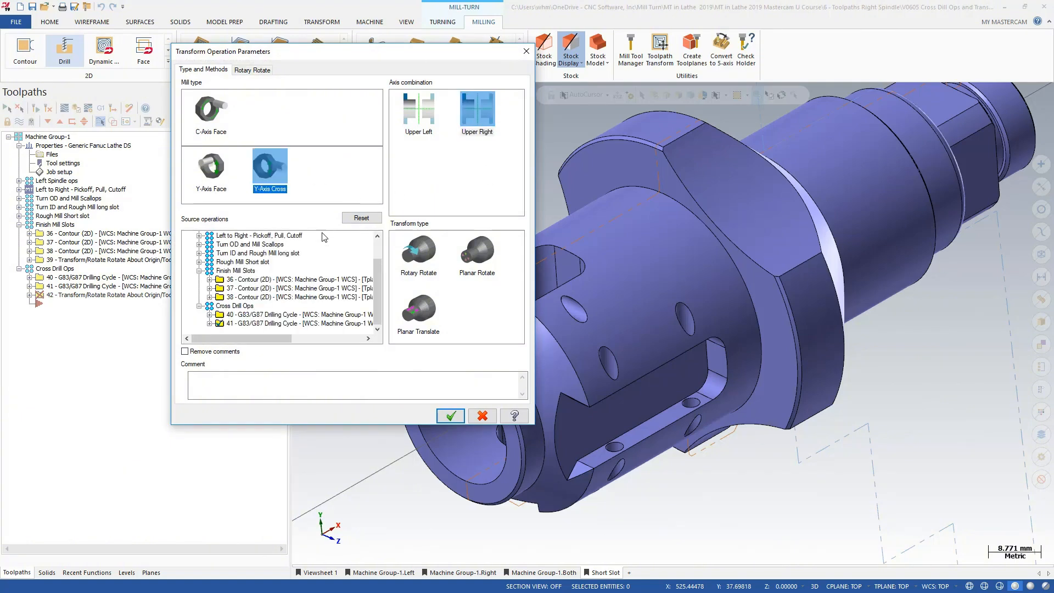
{"action": "left_click", "coordinate": [220, 315]}
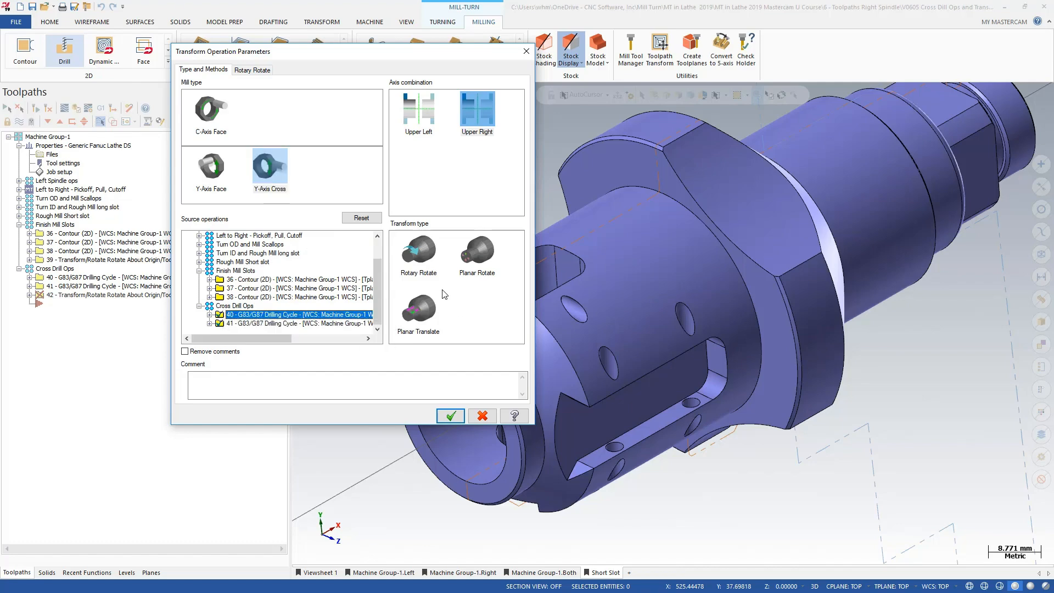
{"action": "left_click", "coordinate": [442, 246]}
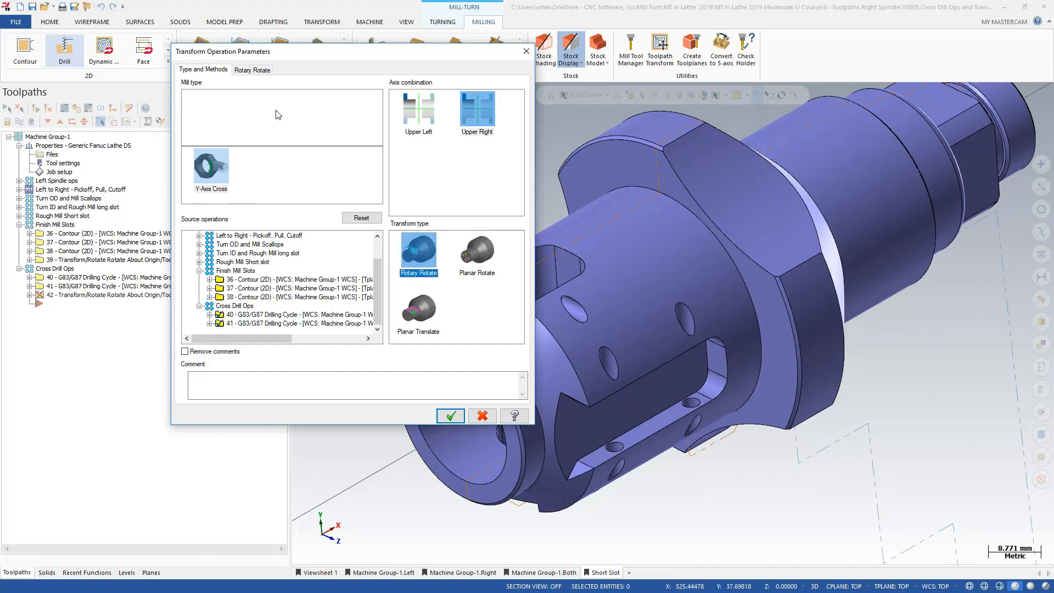
{"action": "left_click", "coordinate": [255, 70]}
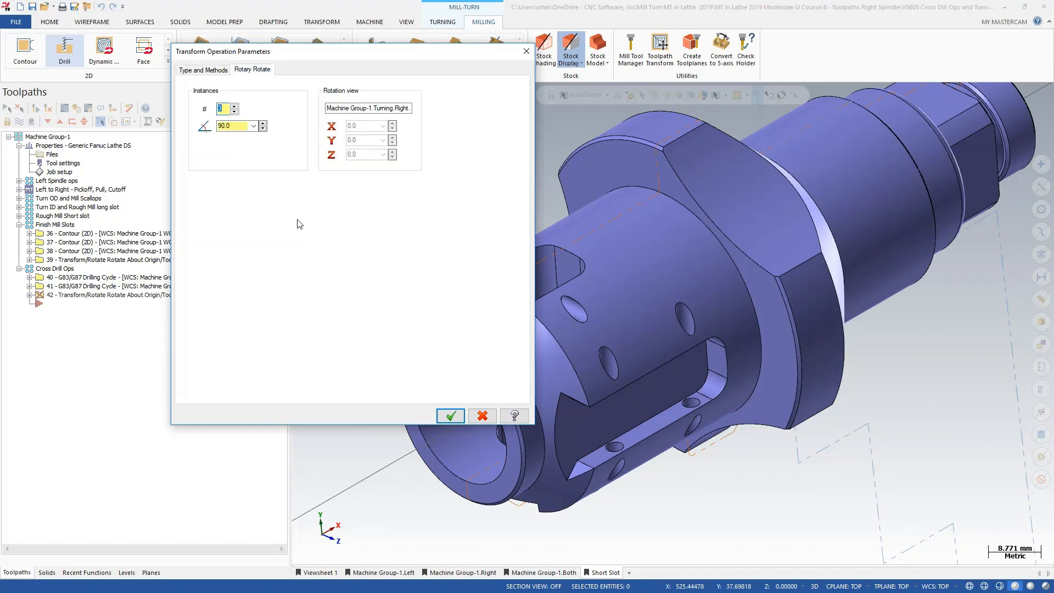
{"action": "type", "text": "1"}
{"action": "key", "text": "Tab"}
{"action": "left_click", "coordinate": [448, 414]}
Backplot the whole Cross Drill Ops group through to the end to check the original and rotated drilling moves
{"action": "left_click", "coordinate": [30, 270]}
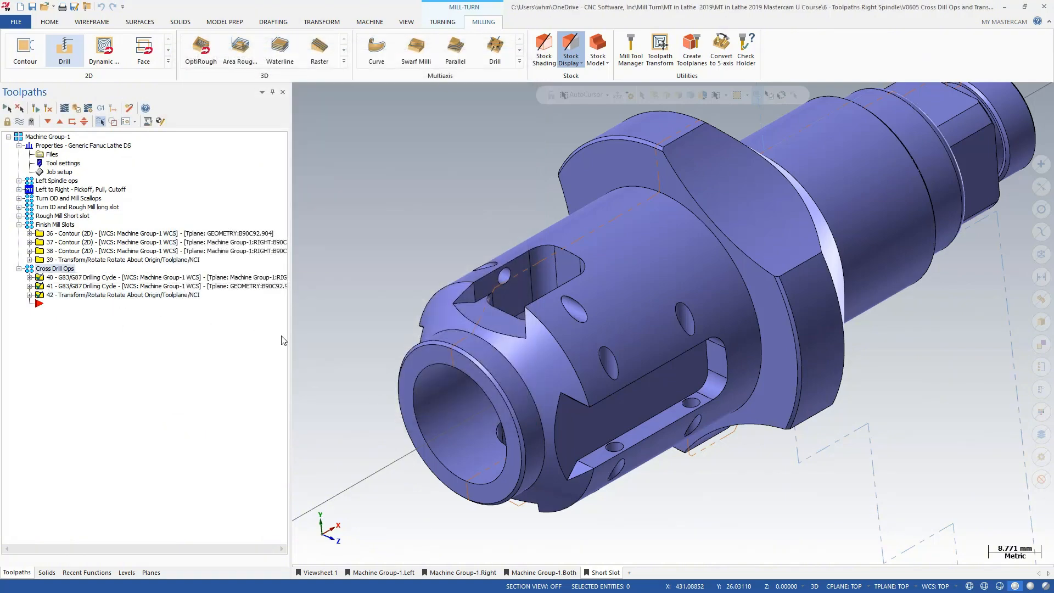
{"action": "left_click", "coordinate": [64, 108]}
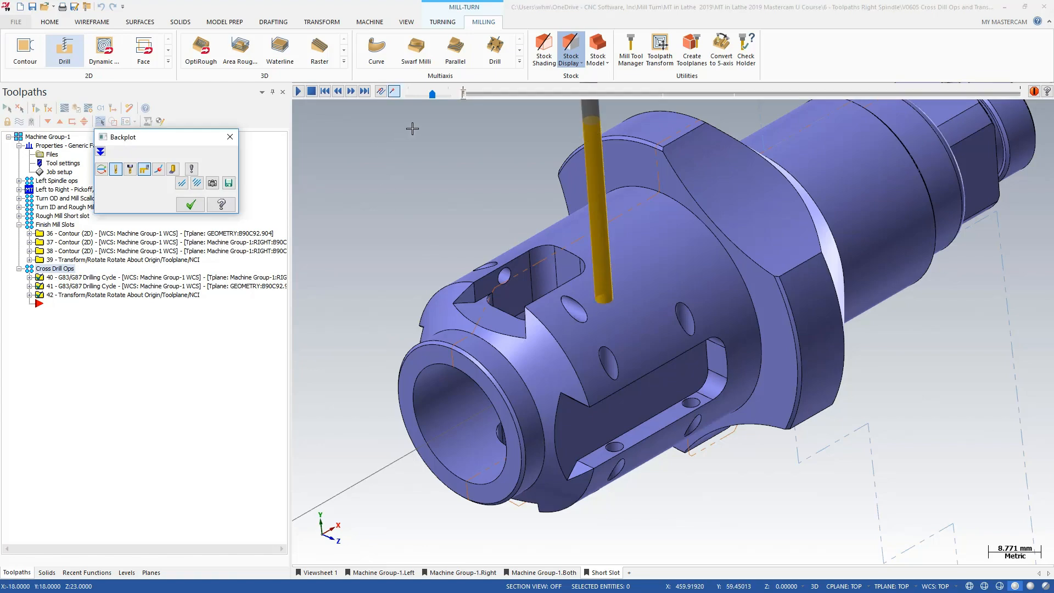
{"action": "left_click", "coordinate": [464, 94]}
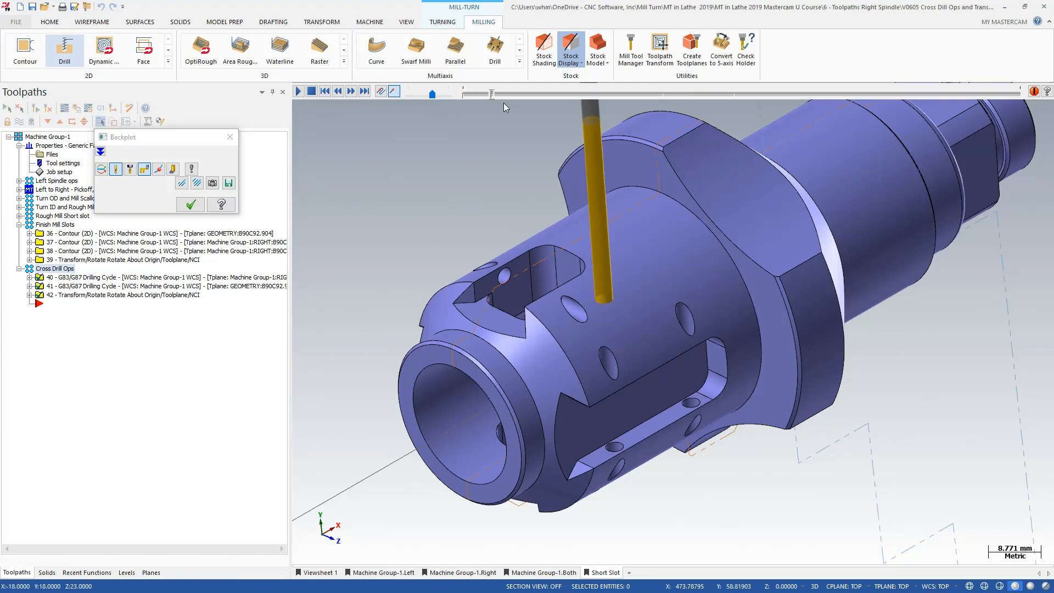
{"action": "left_click_drag", "start_coordinate": [504, 104], "coordinate": [735, 93]}
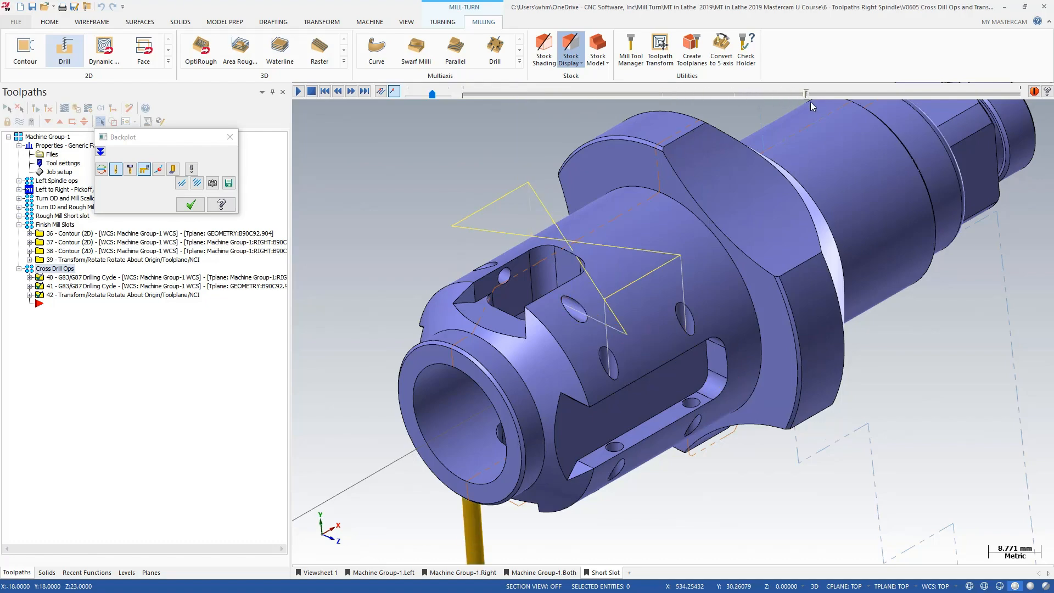
{"action": "left_click_drag", "start_coordinate": [810, 101], "coordinate": [1022, 143]}
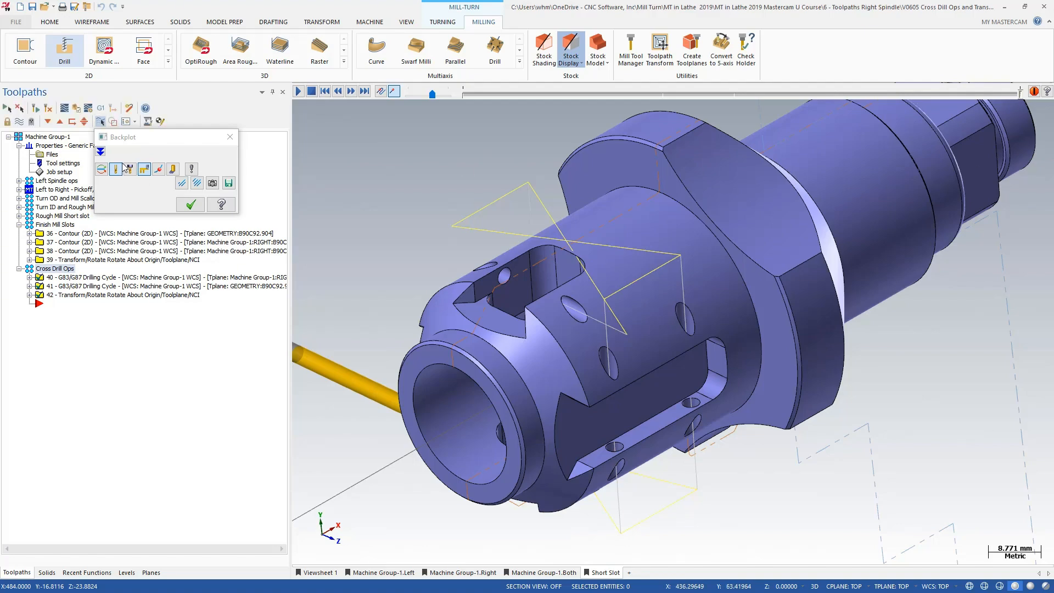
{"action": "left_click", "coordinate": [191, 204]}
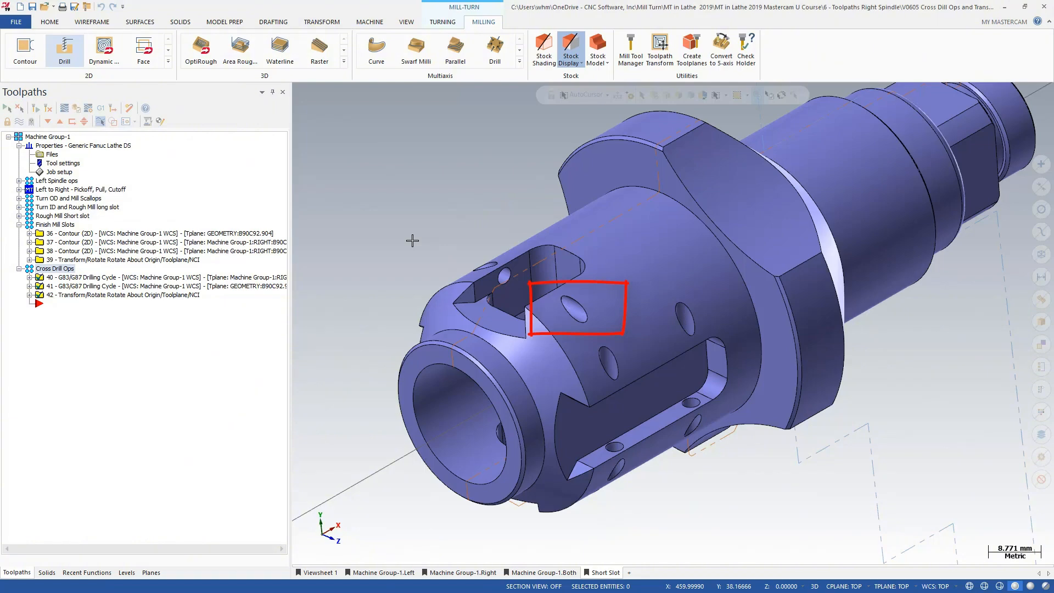
{"action": "scroll", "coordinate": [413, 241], "scroll_direction": "down", "scroll_amount": 2}
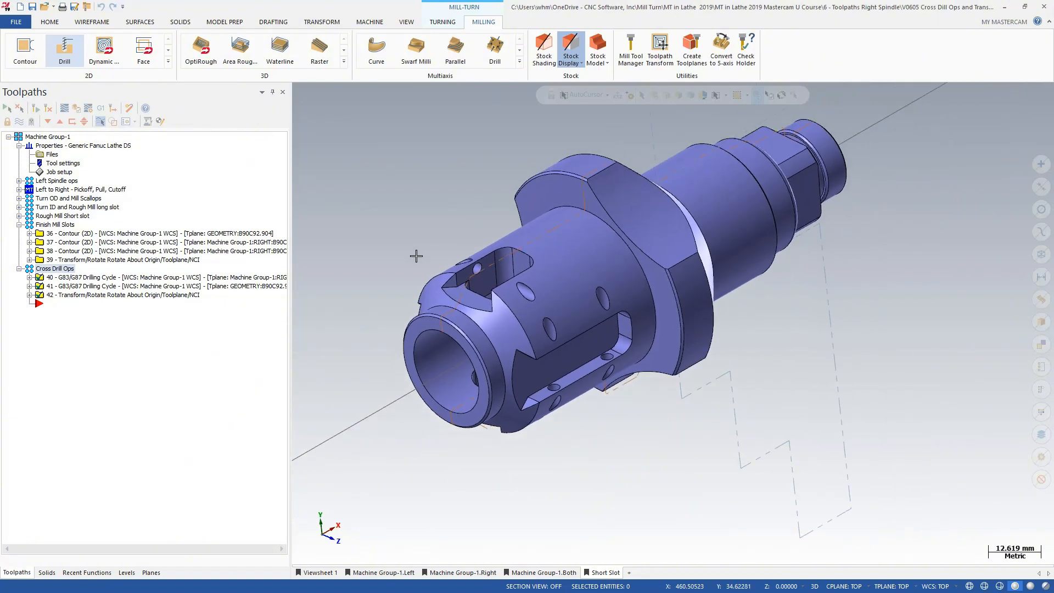